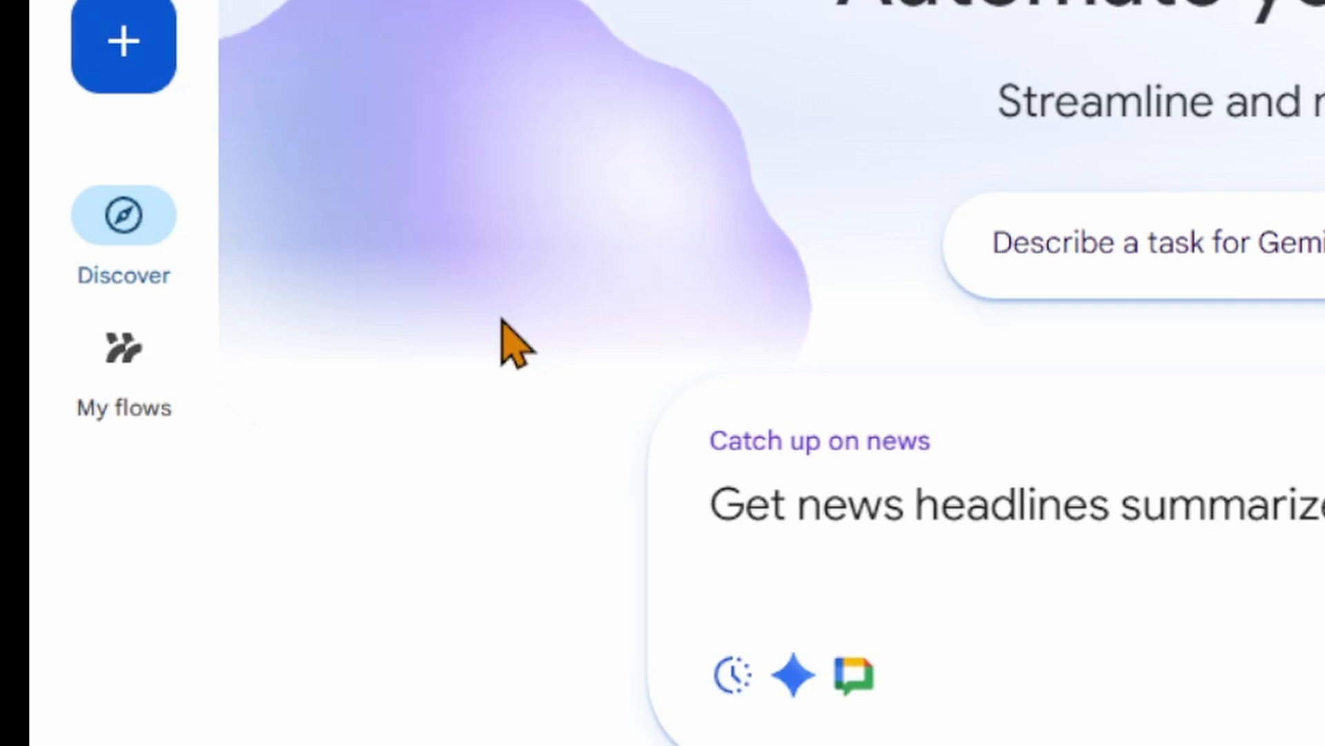
Step: View the saved flow "Send me summaries & action items after meetings" and return to the list of flows
{"action": "left_click", "coordinate": [110, 367]}
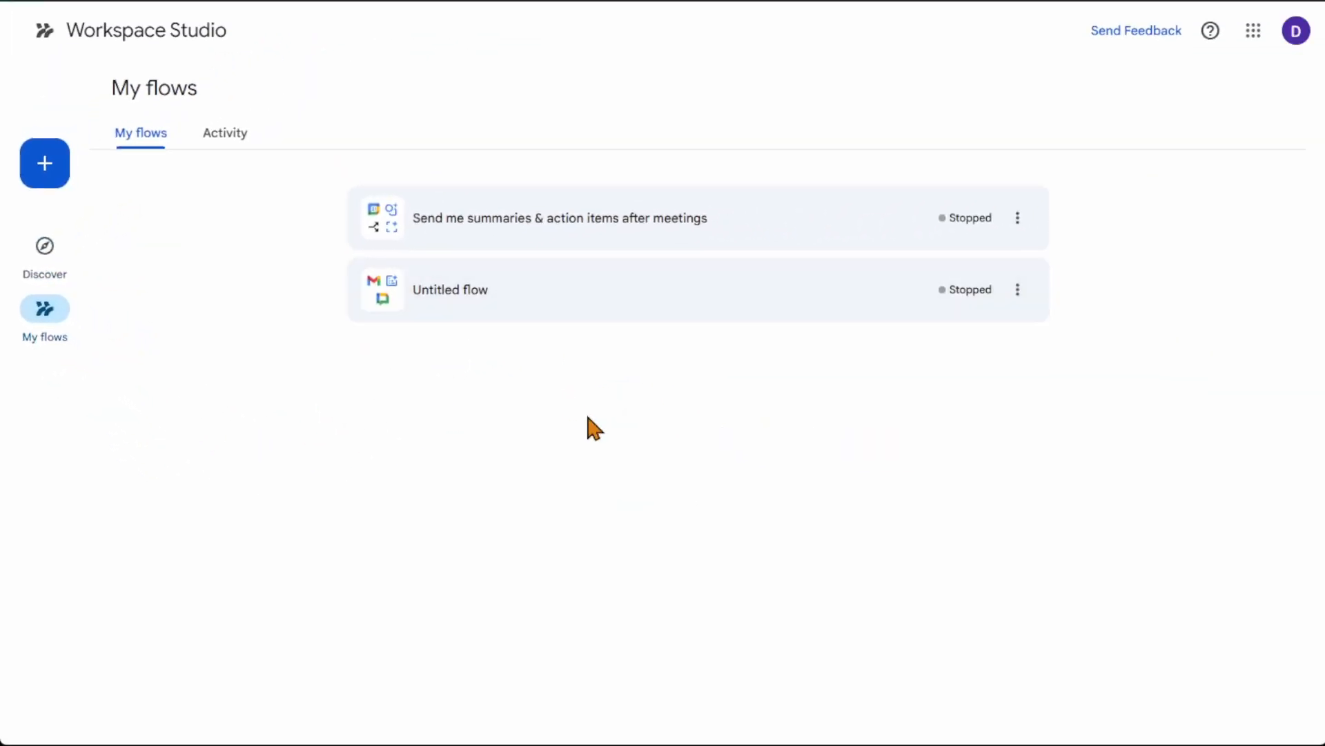
{"action": "left_click", "coordinate": [708, 242]}
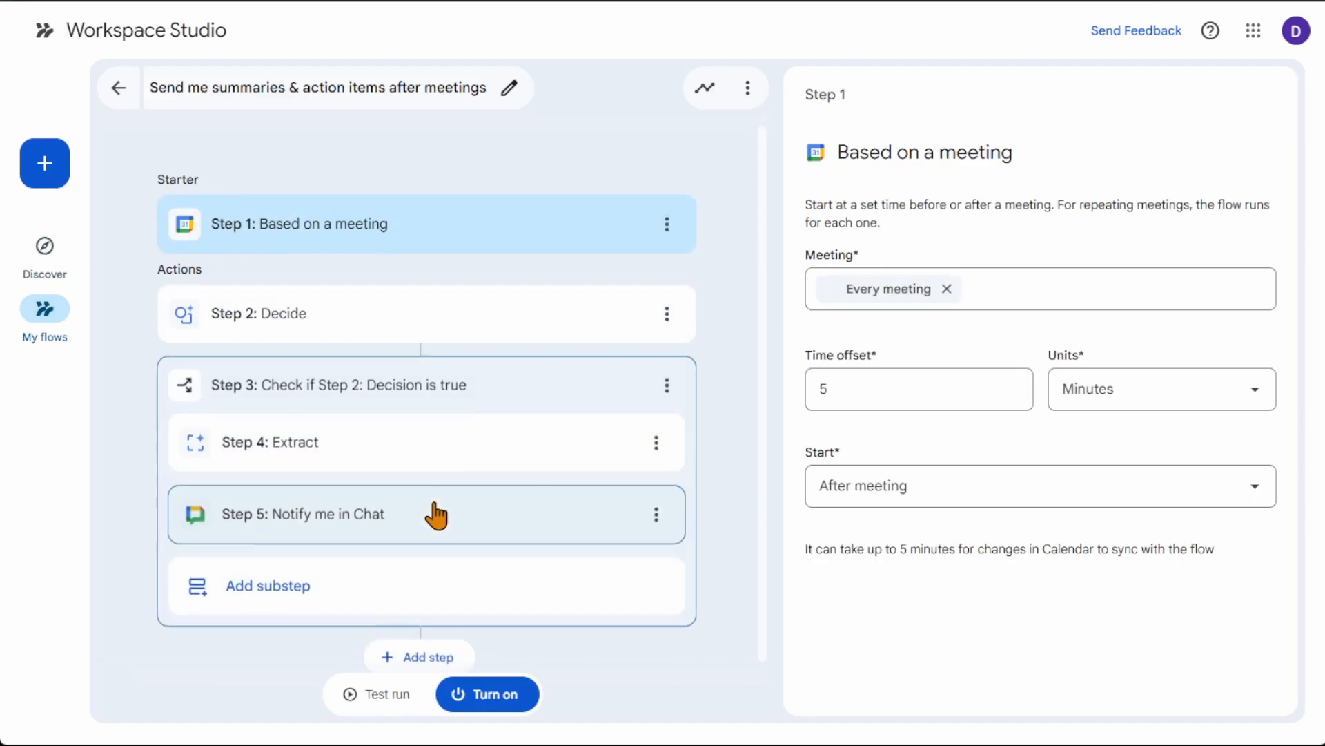
{"action": "left_click", "coordinate": [42, 306]}
Step: Open the Untitled flow, examine the Specific emails filters of its email starter, and set it back to All emails
{"action": "left_click", "coordinate": [712, 277]}
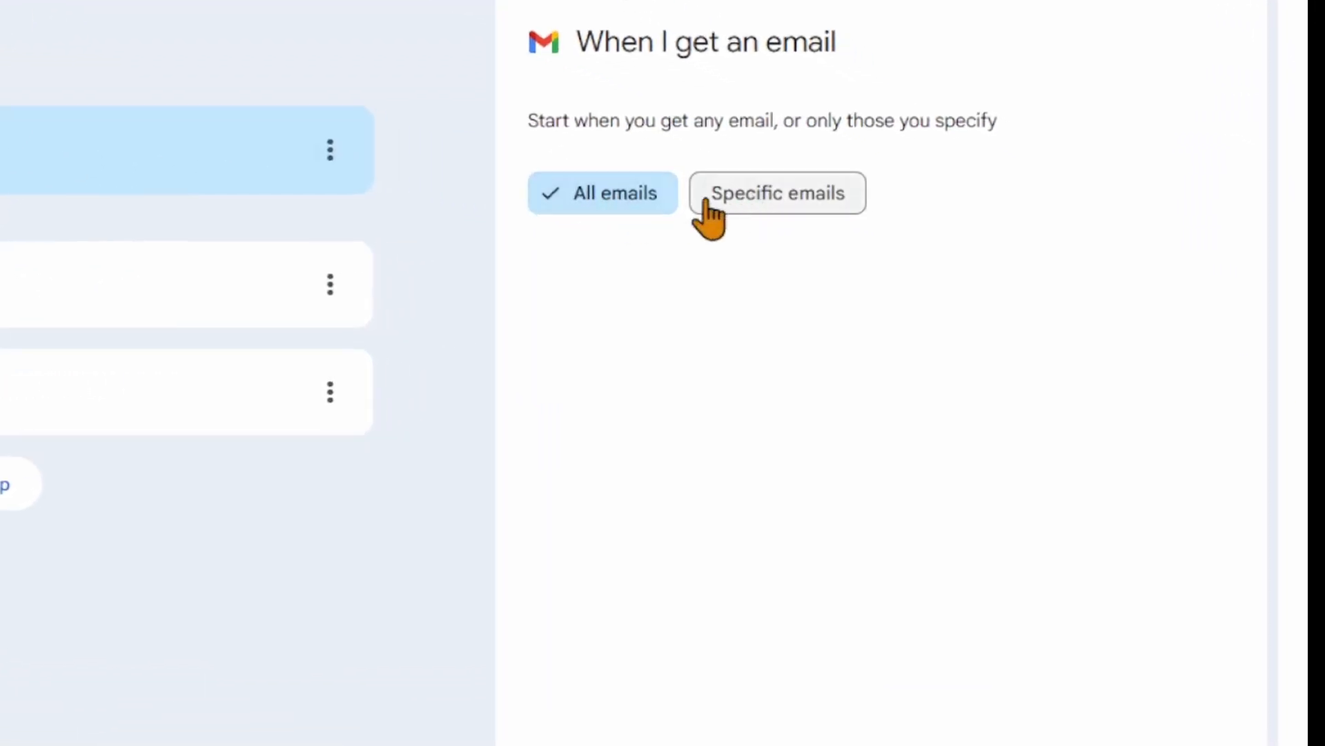
{"action": "left_click", "coordinate": [768, 197]}
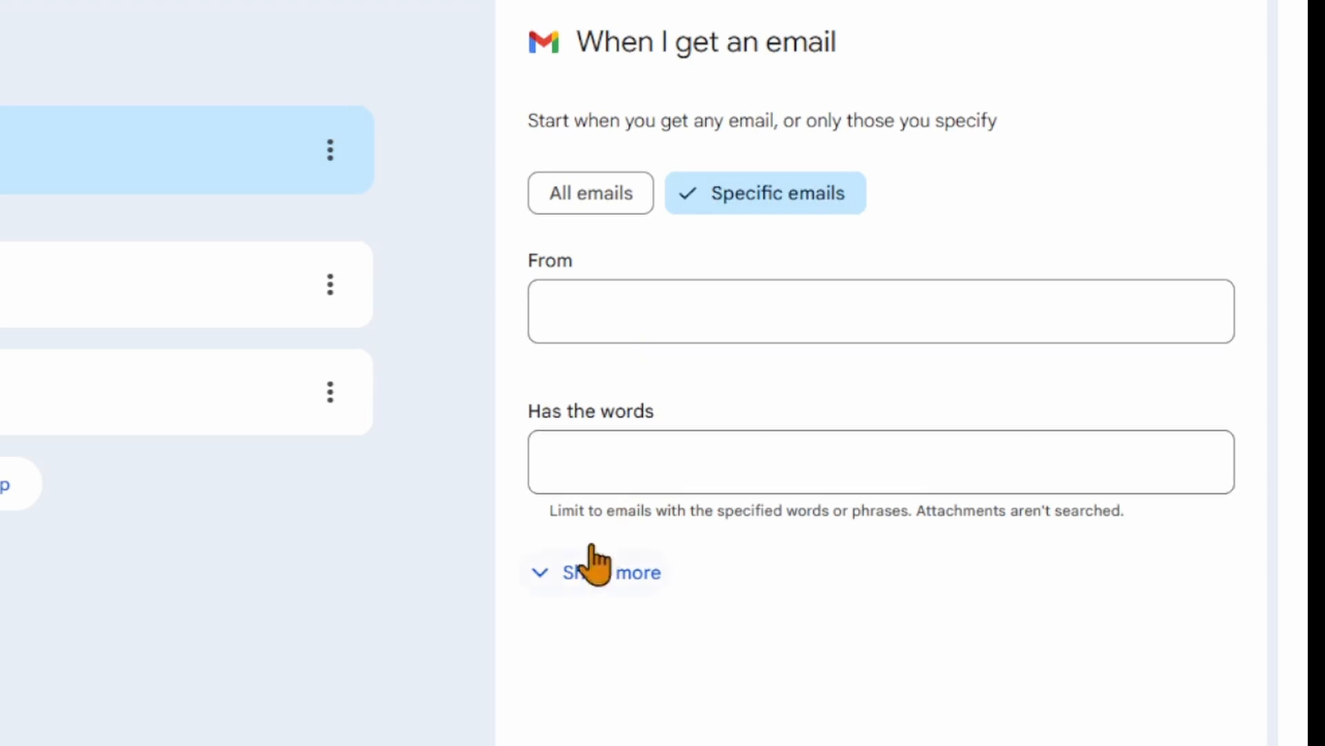
{"action": "scroll", "coordinate": [558, 563], "scroll_direction": "down", "scroll_amount": 2}
{"action": "left_click", "coordinate": [558, 553]}
{"action": "scroll", "coordinate": [843, 332], "scroll_direction": "down", "scroll_amount": 10}
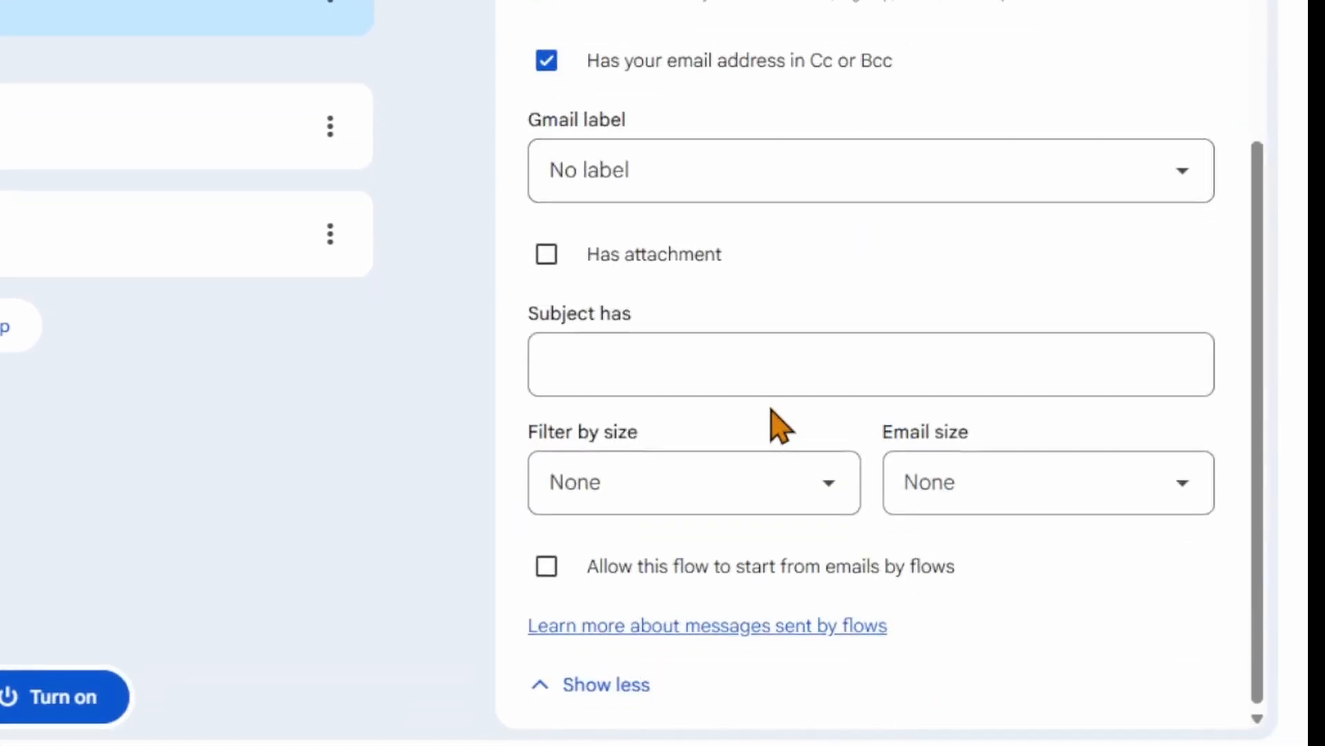
{"action": "scroll", "coordinate": [778, 423], "scroll_direction": "up", "scroll_amount": 10}
{"action": "left_click", "coordinate": [611, 47]}
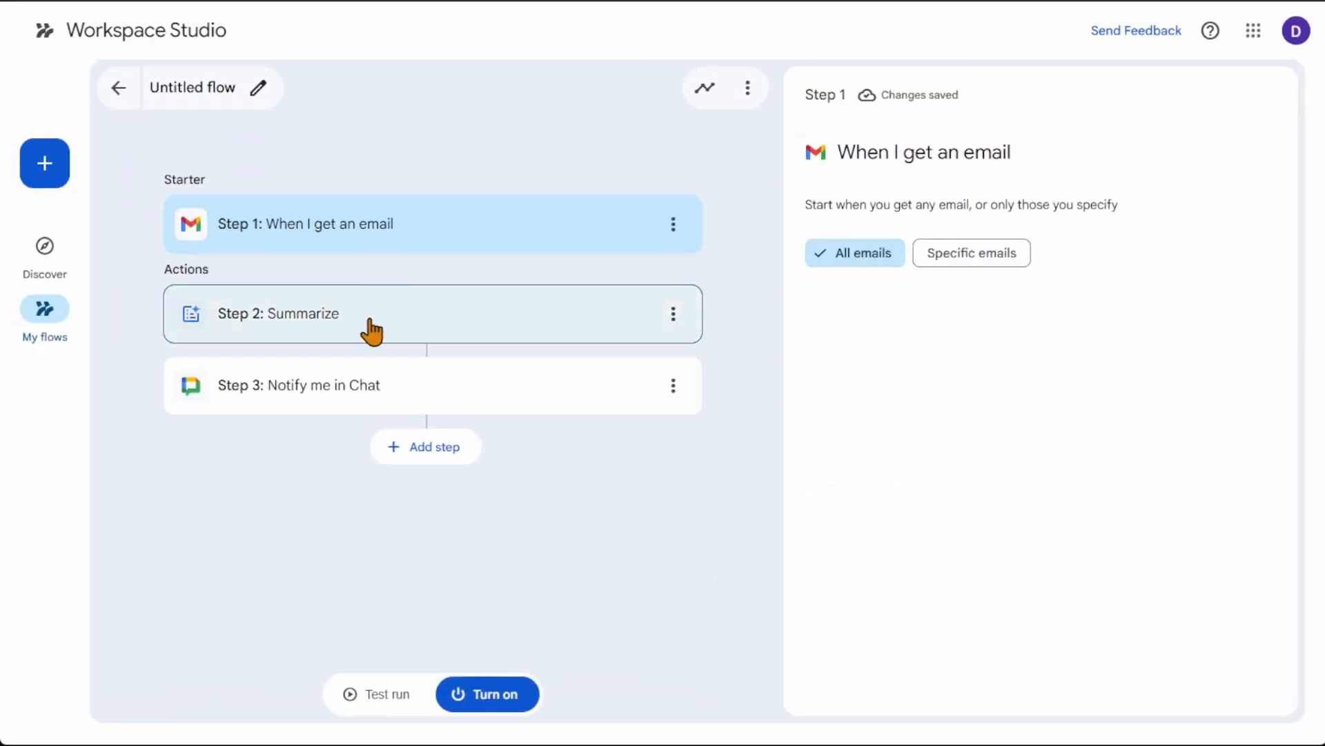
Step: Examine the content types available in the flow's Summarize step, keeping Email as what to summarize
{"action": "left_click", "coordinate": [371, 321]}
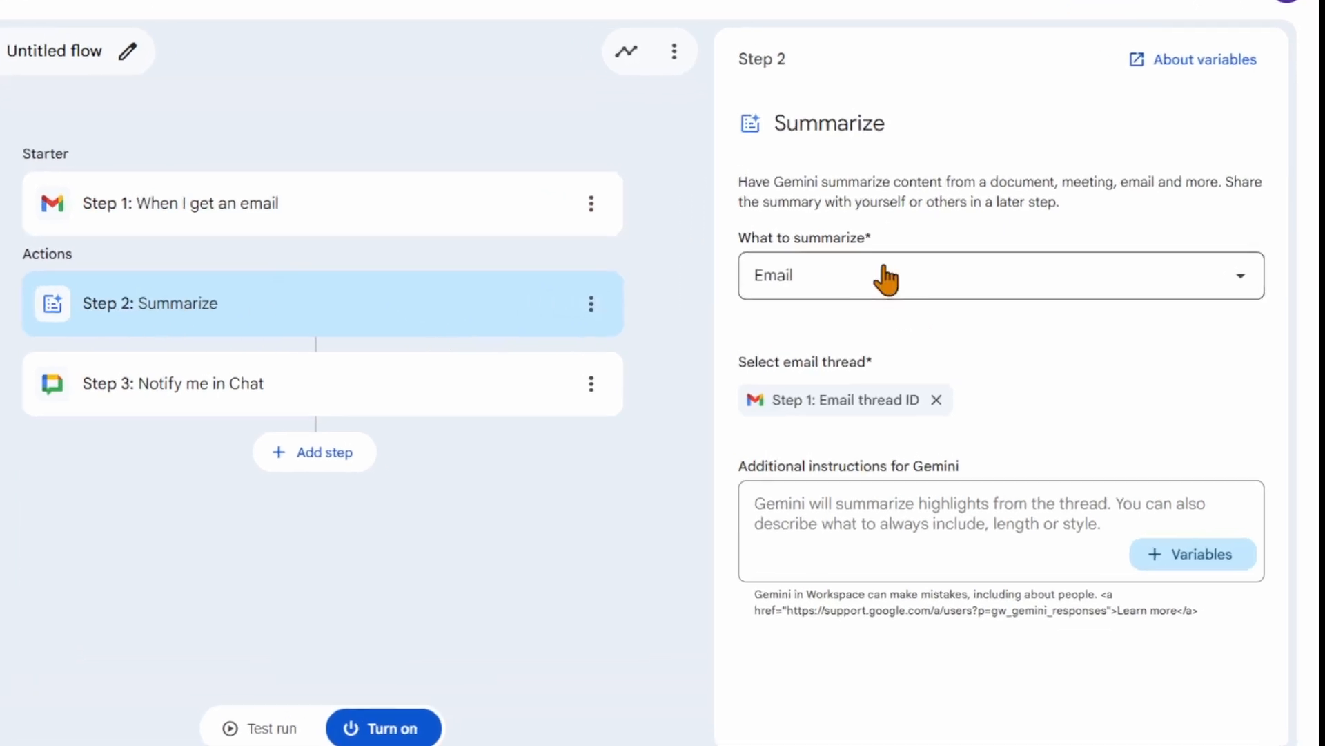
{"action": "left_click", "coordinate": [1241, 277]}
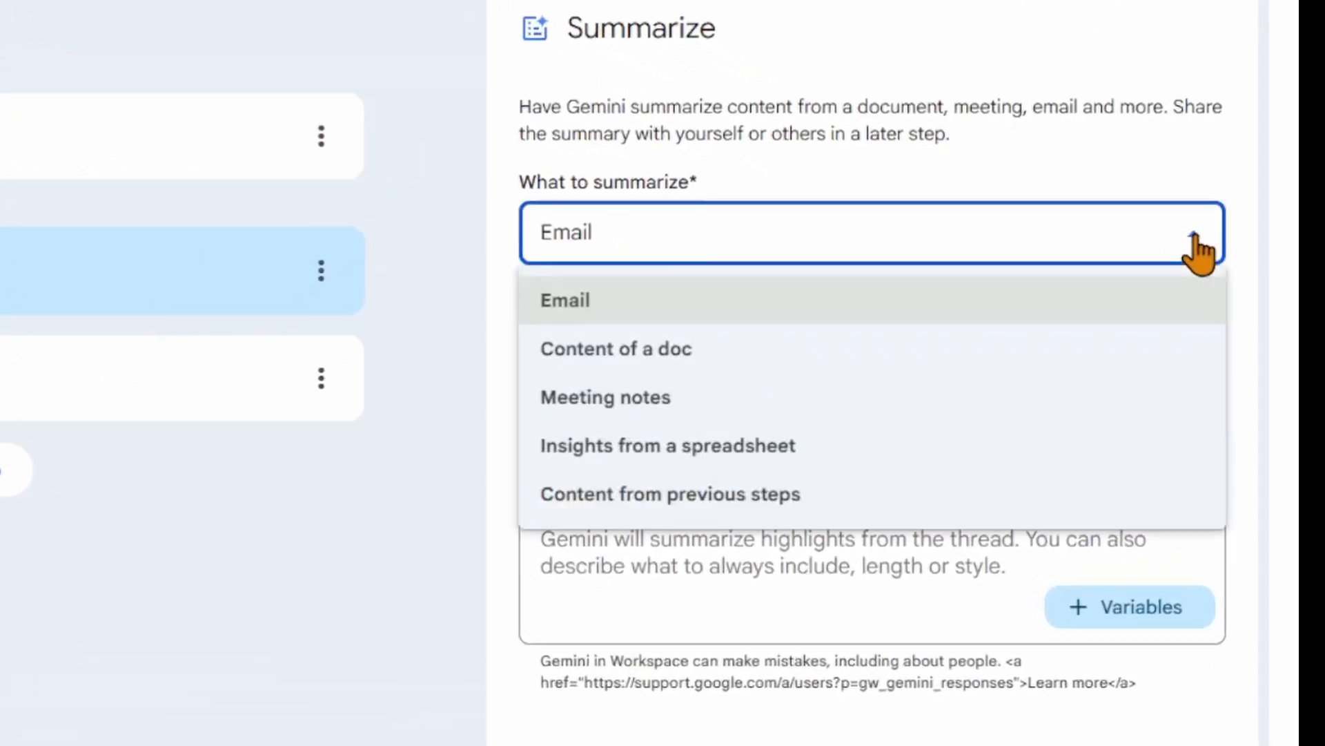
{"action": "left_click", "coordinate": [1067, 319]}
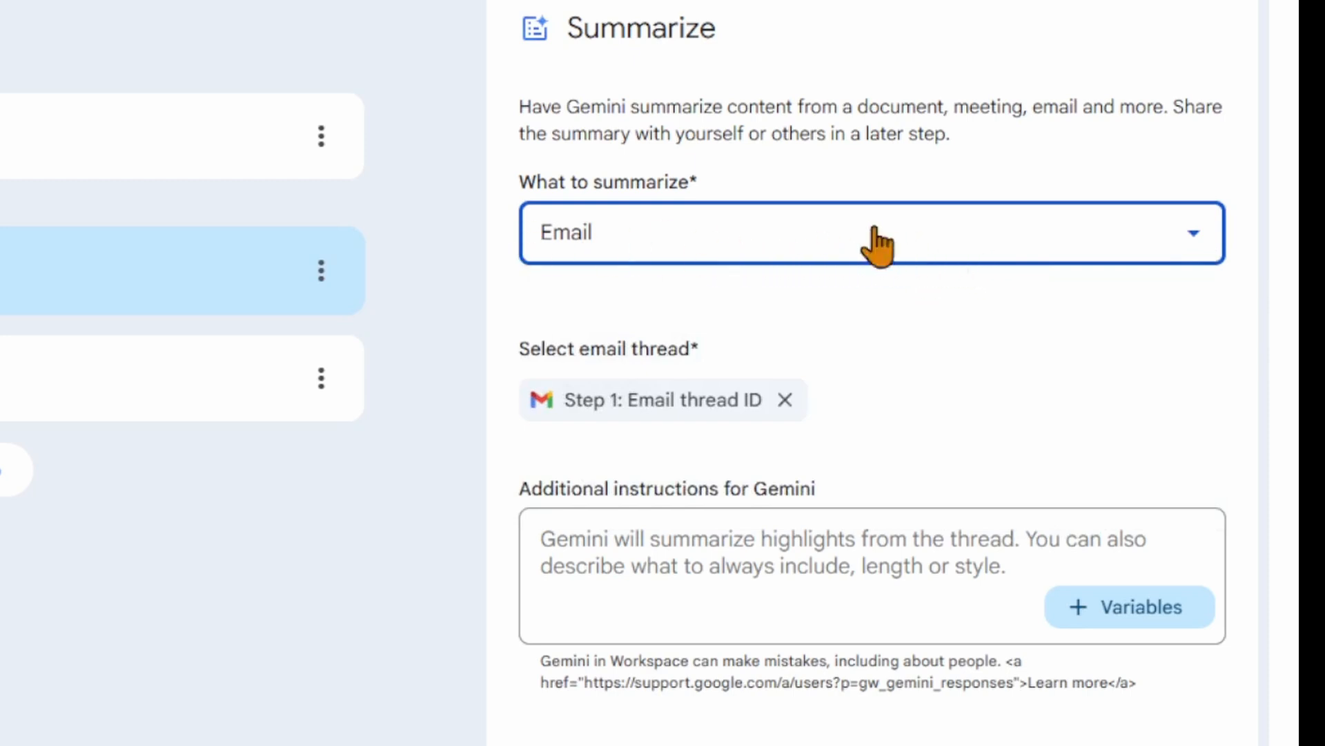
{"action": "mouse_move", "coordinate": [691, 415]}
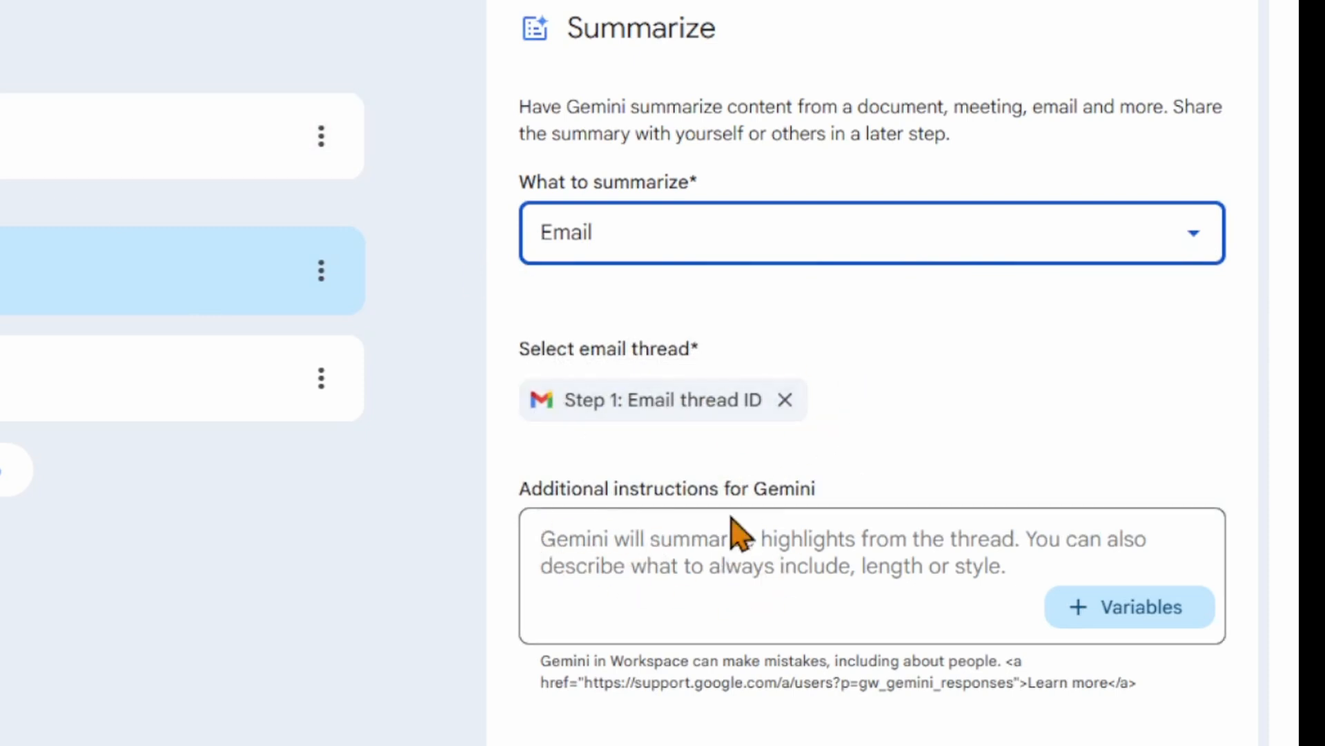
Step: Examine the message and Gemini summary variable in the Notify me in Chat step, and leave the flow
{"action": "left_click", "coordinate": [56, 373]}
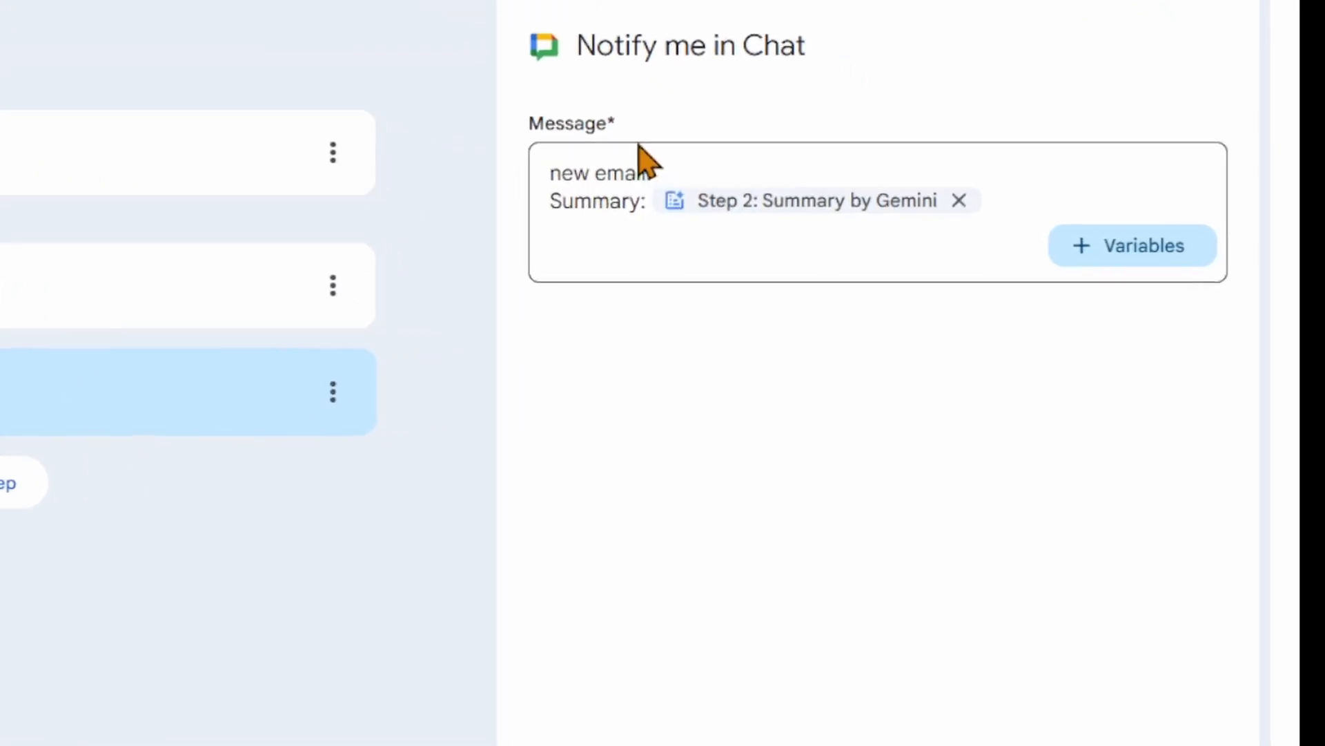
{"action": "left_click_drag", "start_coordinate": [648, 172], "coordinate": [636, 201]}
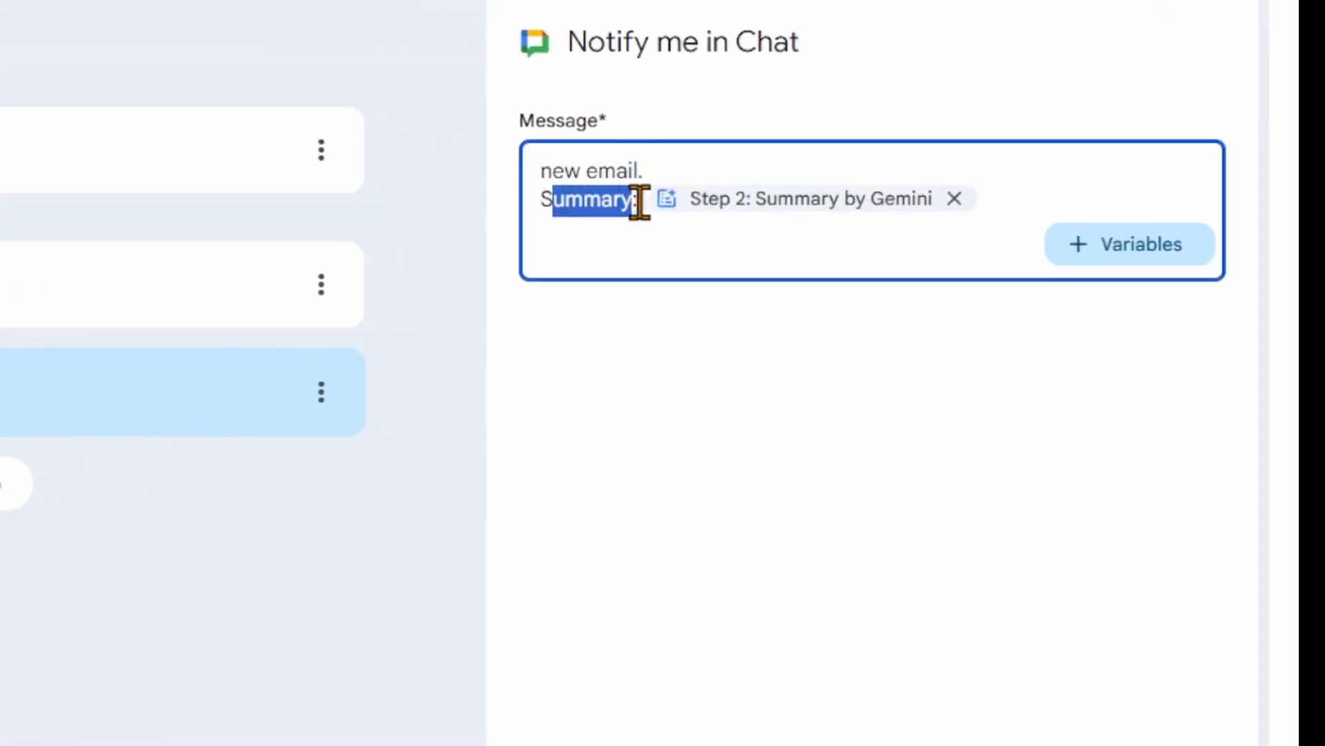
{"action": "mouse_move", "coordinate": [828, 218]}
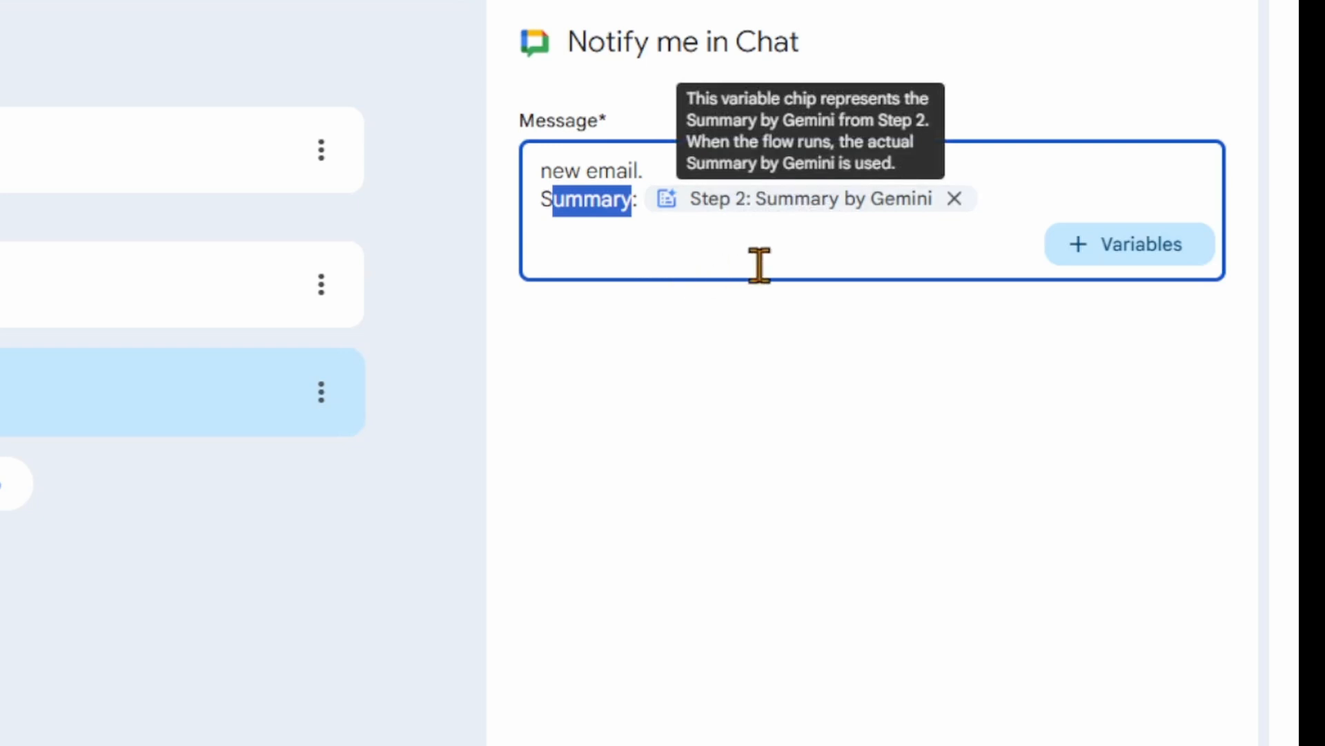
{"action": "left_click", "coordinate": [780, 407]}
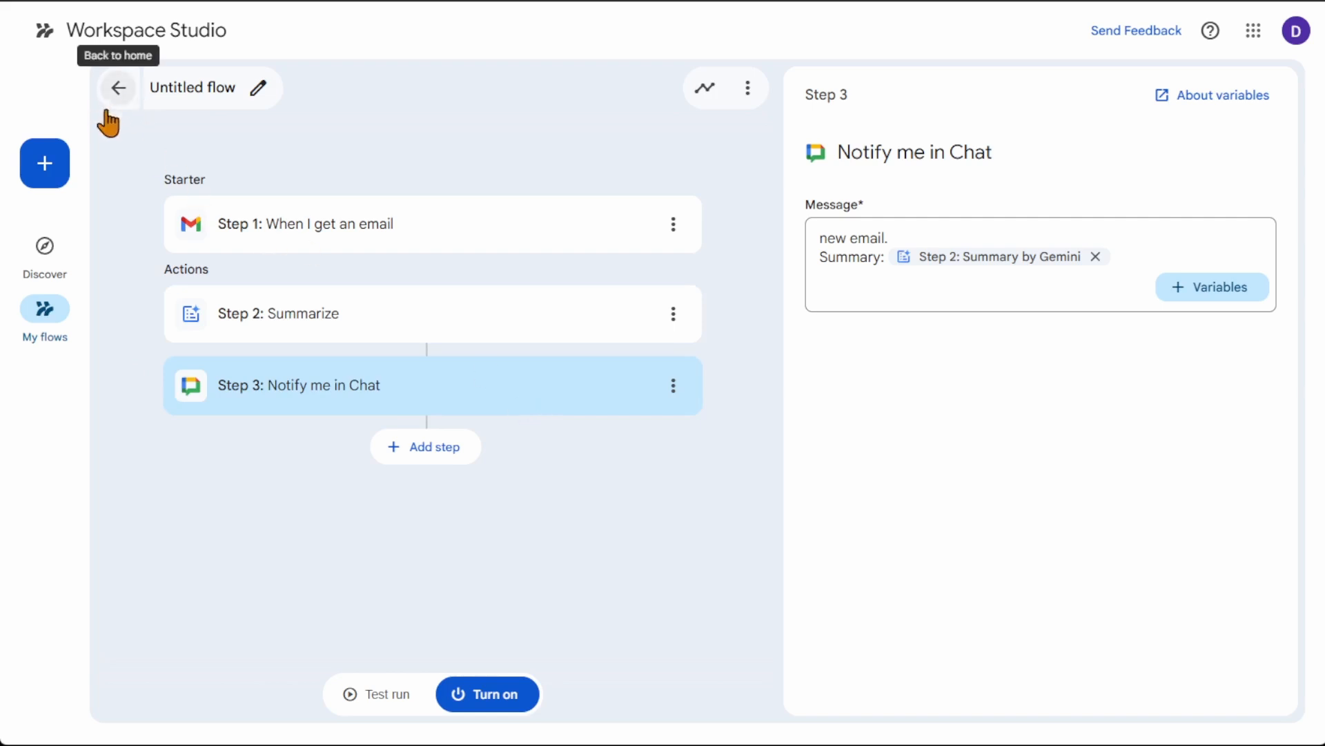
{"action": "left_click", "coordinate": [118, 88]}
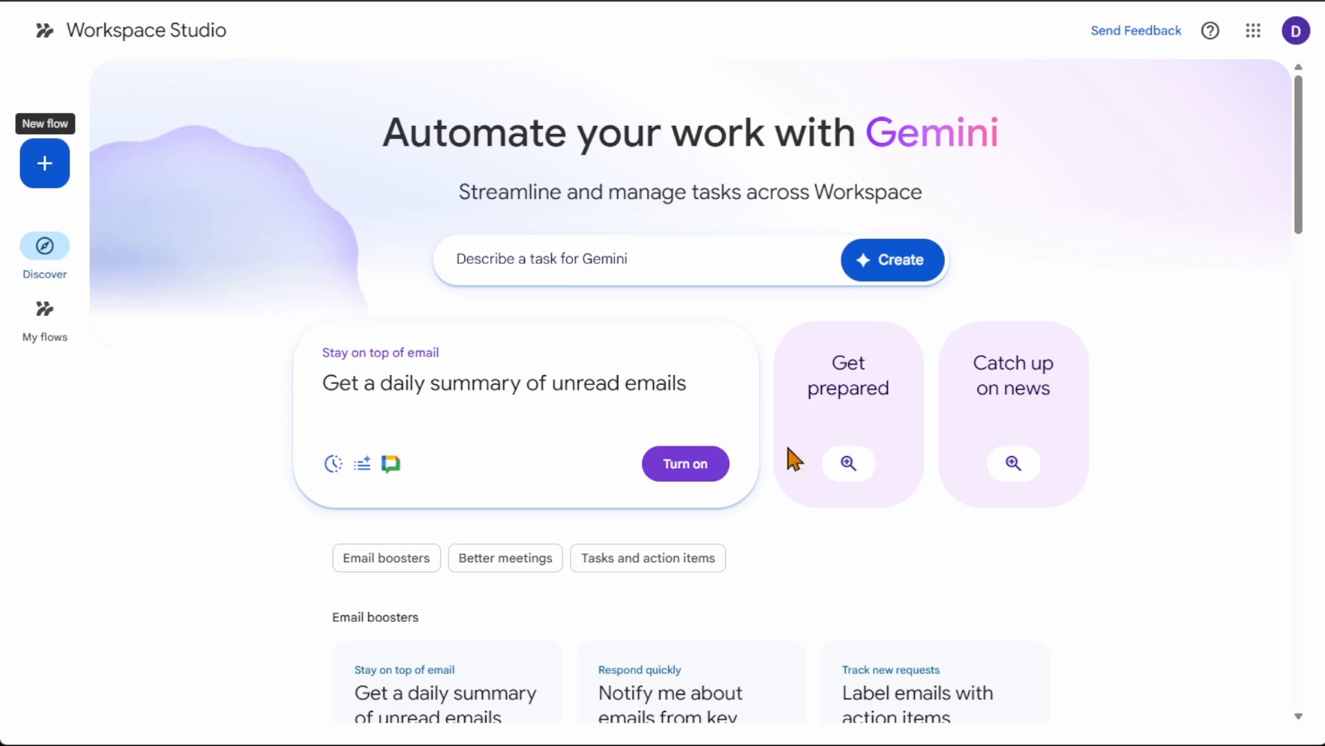
Step: Browse the featured flows and the Email boosters templates on the Discover page
{"action": "left_click", "coordinate": [794, 459]}
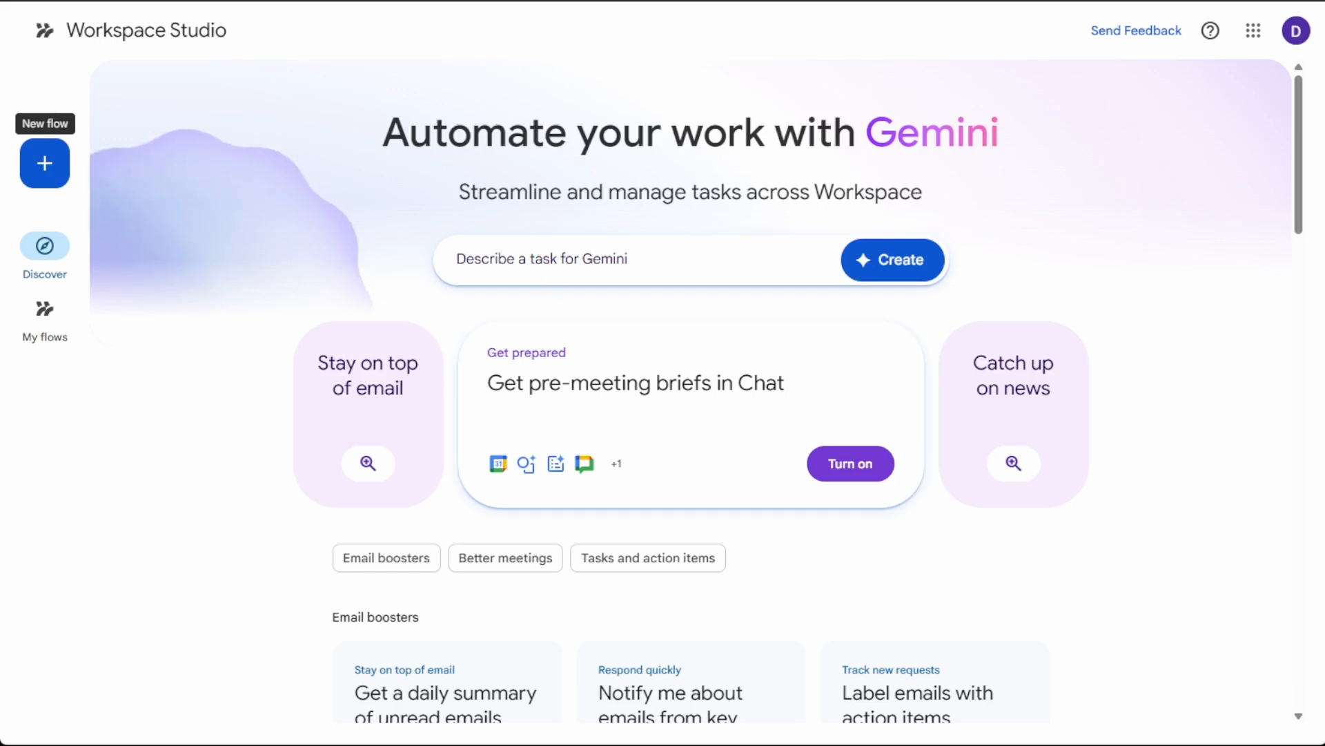
{"action": "scroll", "coordinate": [281, 246], "scroll_direction": "down", "scroll_amount": 1}
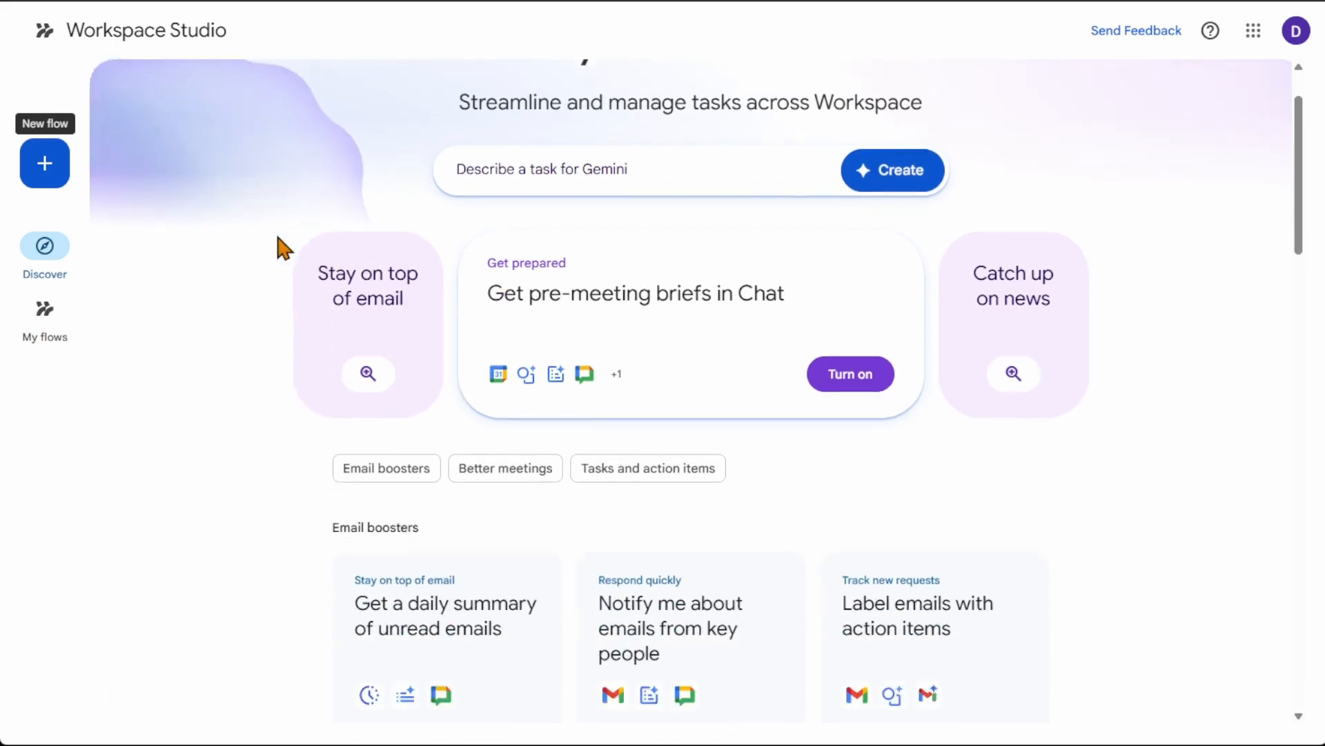
{"action": "scroll", "coordinate": [284, 244], "scroll_direction": "up", "scroll_amount": 1}
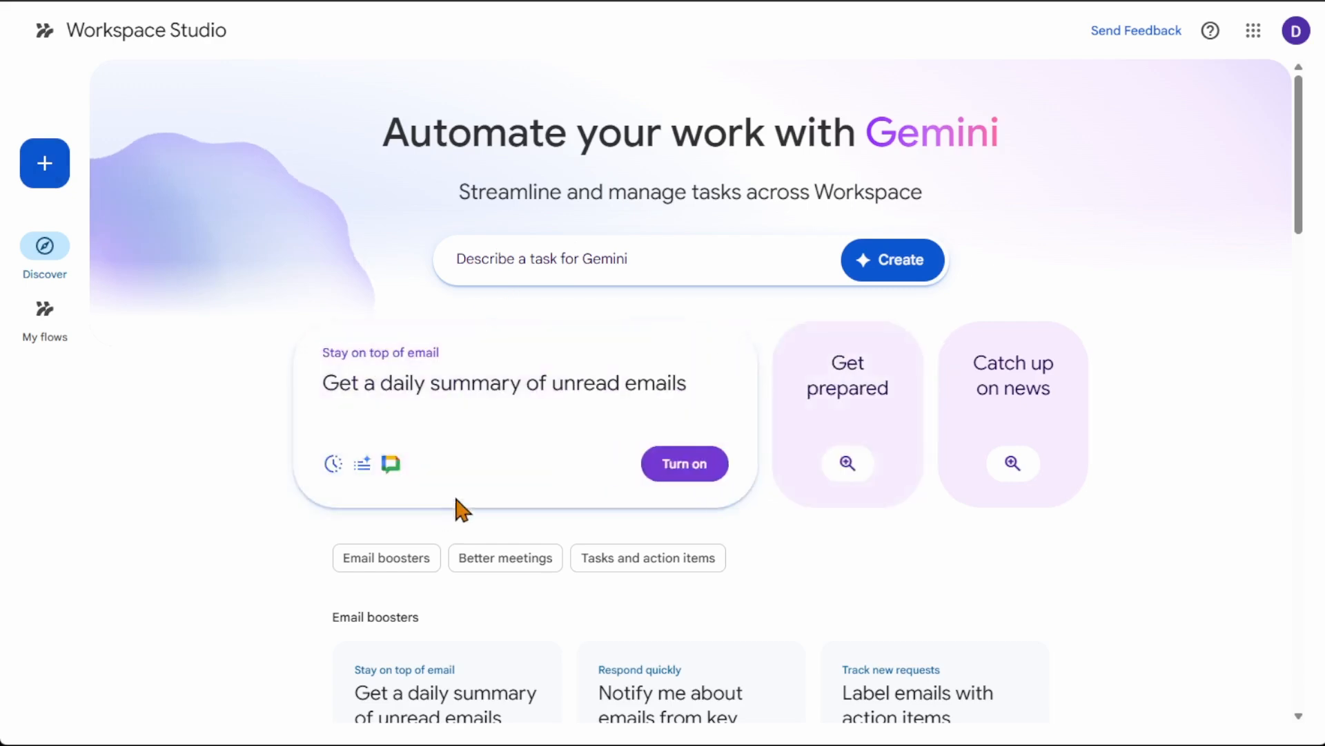
{"action": "scroll", "coordinate": [290, 587], "scroll_direction": "down", "scroll_amount": 1}
{"action": "scroll", "coordinate": [226, 511], "scroll_direction": "down", "scroll_amount": 4}
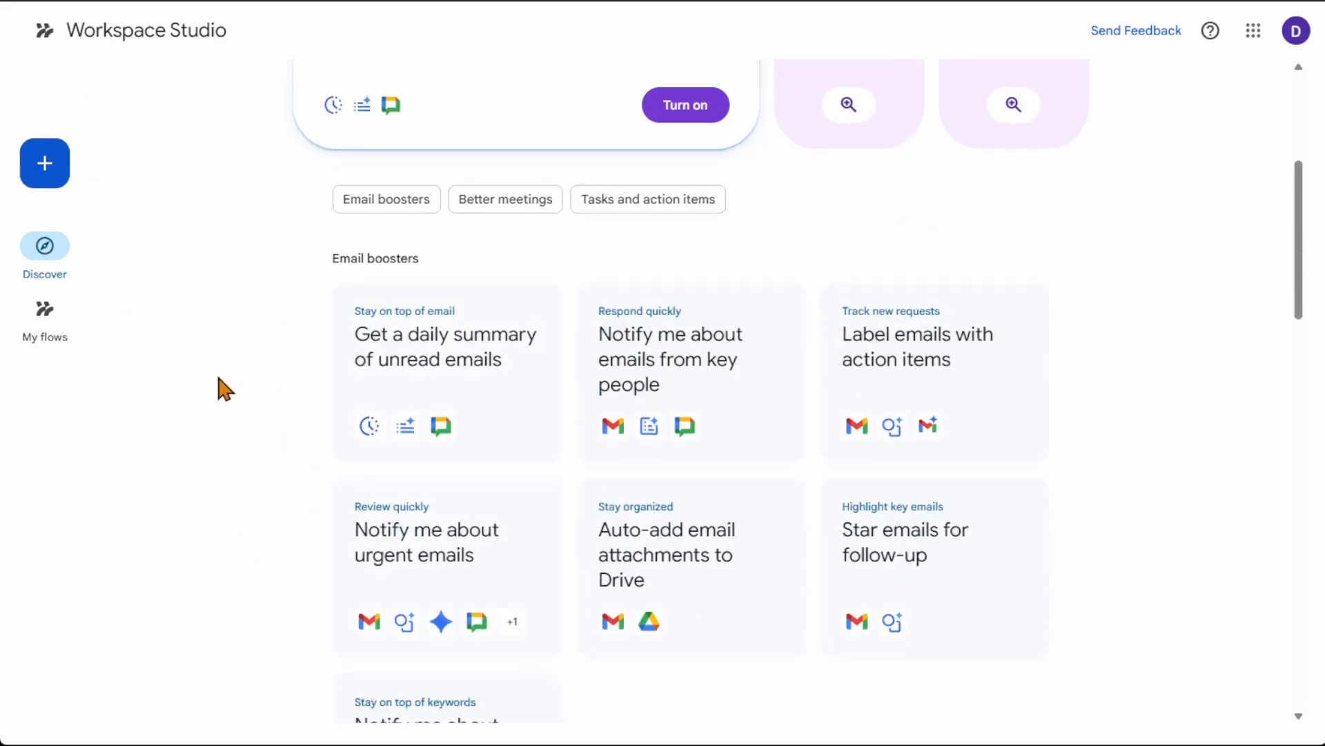
Step: View the Gemini task description box with its example prompts, and close it without entering a task
{"action": "scroll", "coordinate": [222, 386], "scroll_direction": "up", "scroll_amount": 5}
{"action": "left_click", "coordinate": [629, 257]}
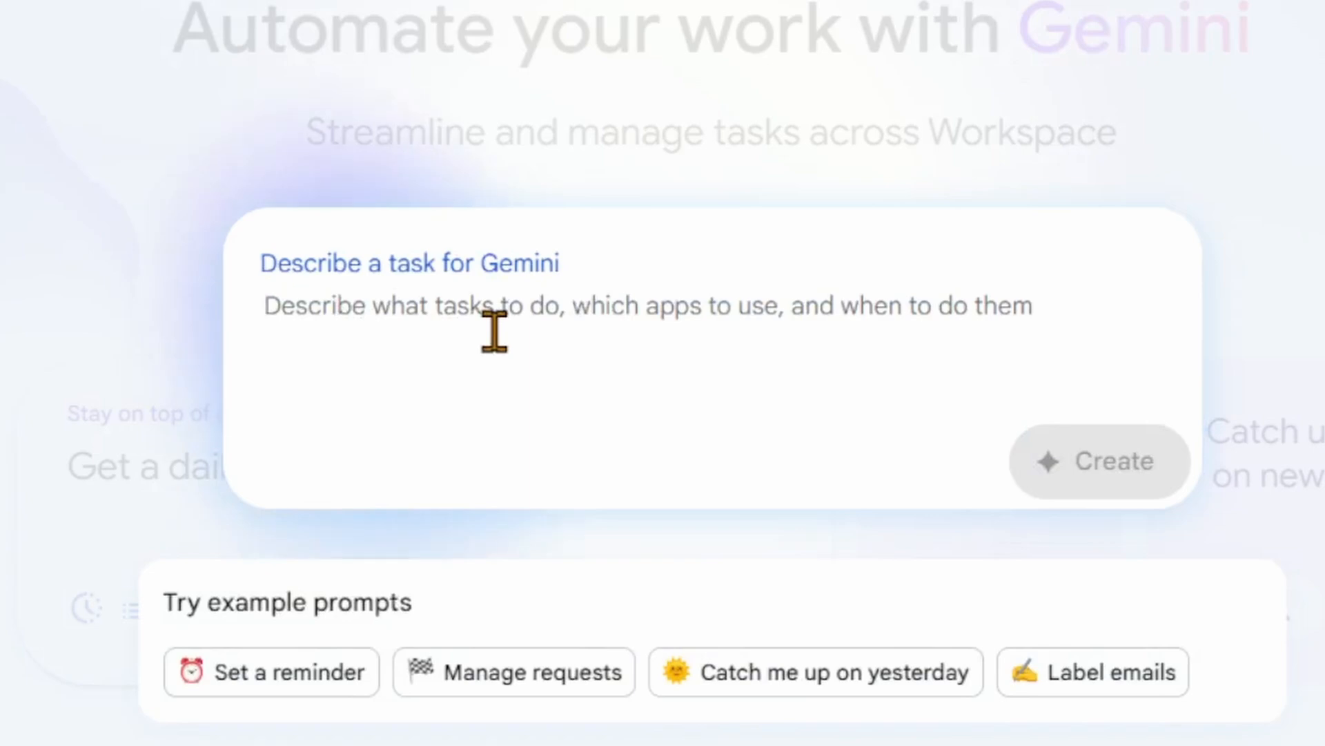
{"action": "left_click", "coordinate": [50, 351]}
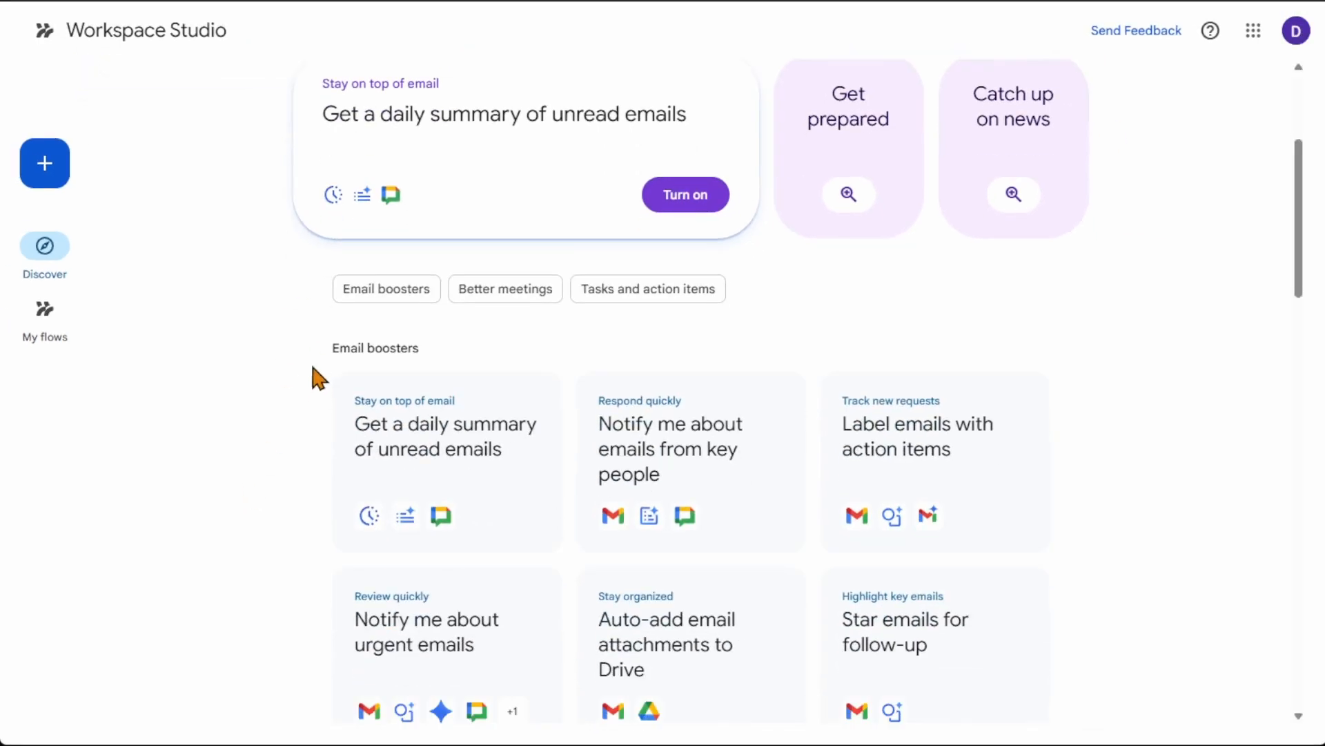
Step: Open the "Get a daily summary of unread emails" template and look at its schedule's start date and time choices
{"action": "scroll", "coordinate": [275, 345], "scroll_direction": "down", "scroll_amount": 3}
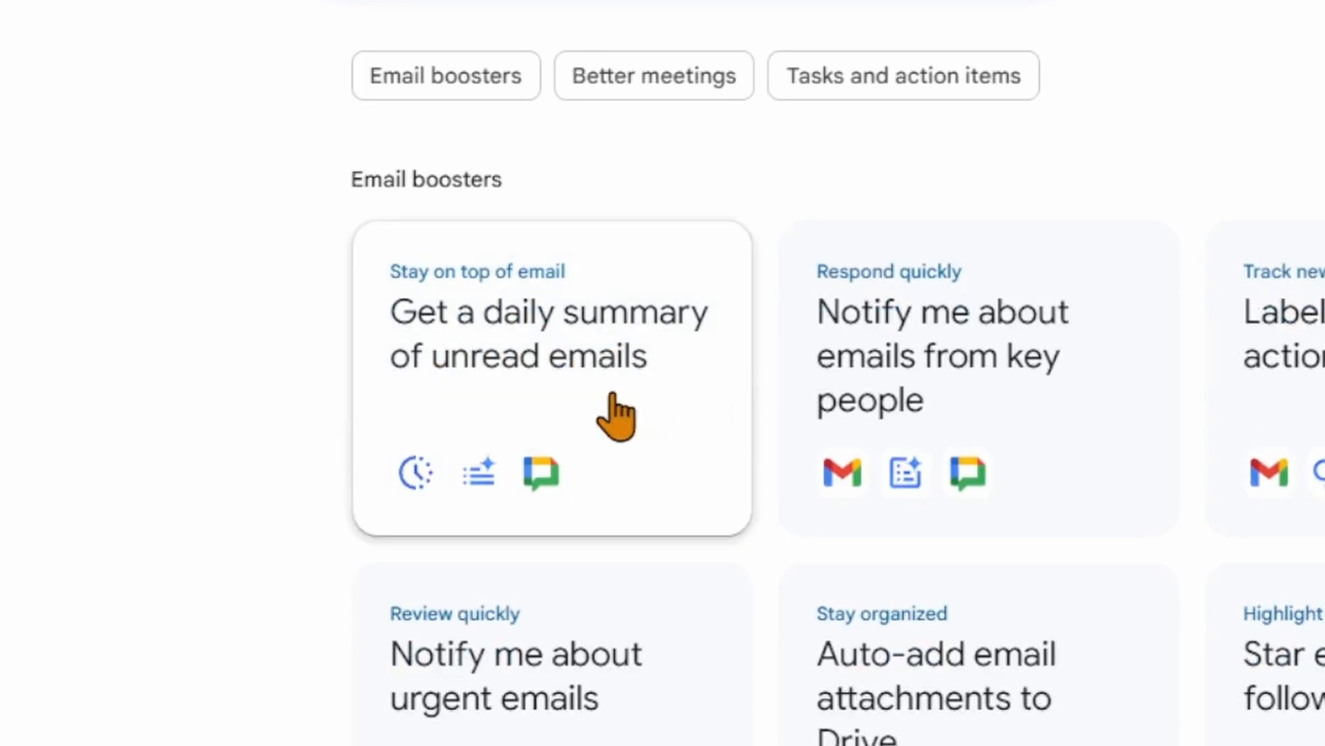
{"action": "left_click", "coordinate": [601, 368]}
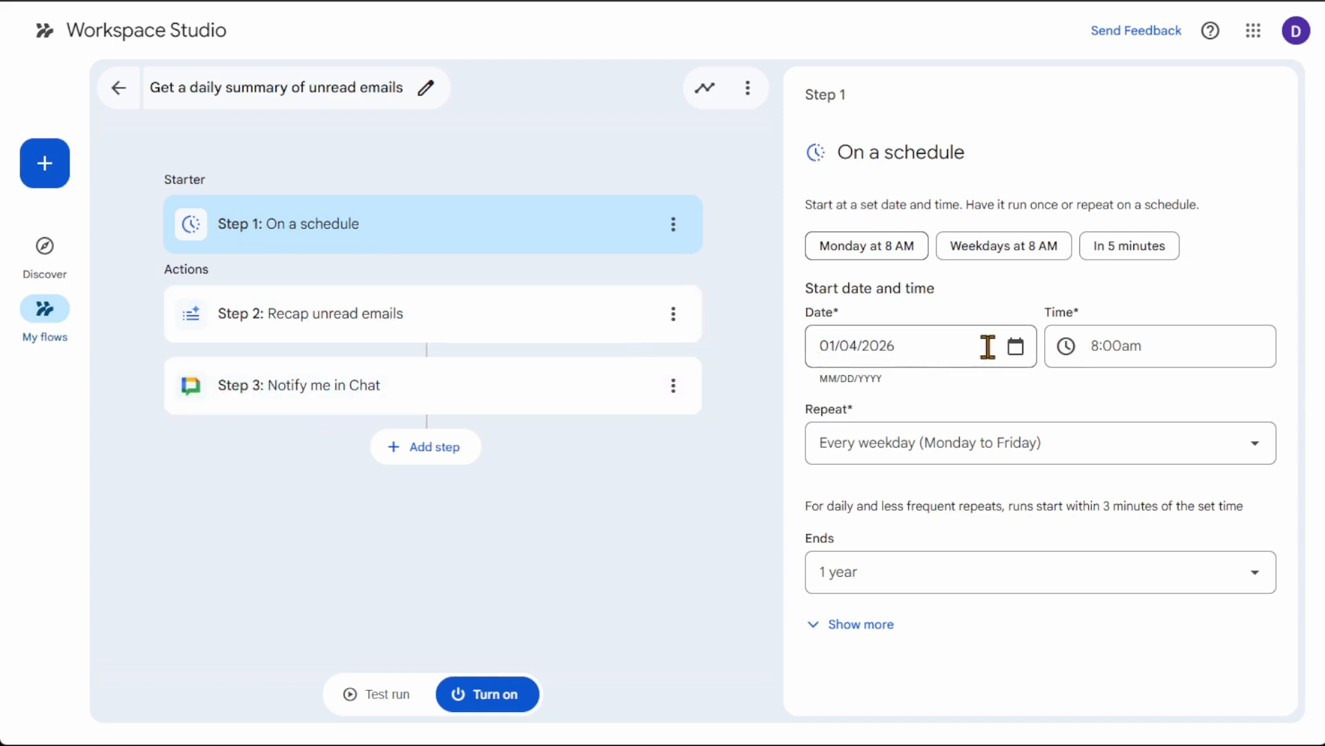
{"action": "left_click", "coordinate": [1015, 347]}
{"action": "left_click", "coordinate": [1131, 348]}
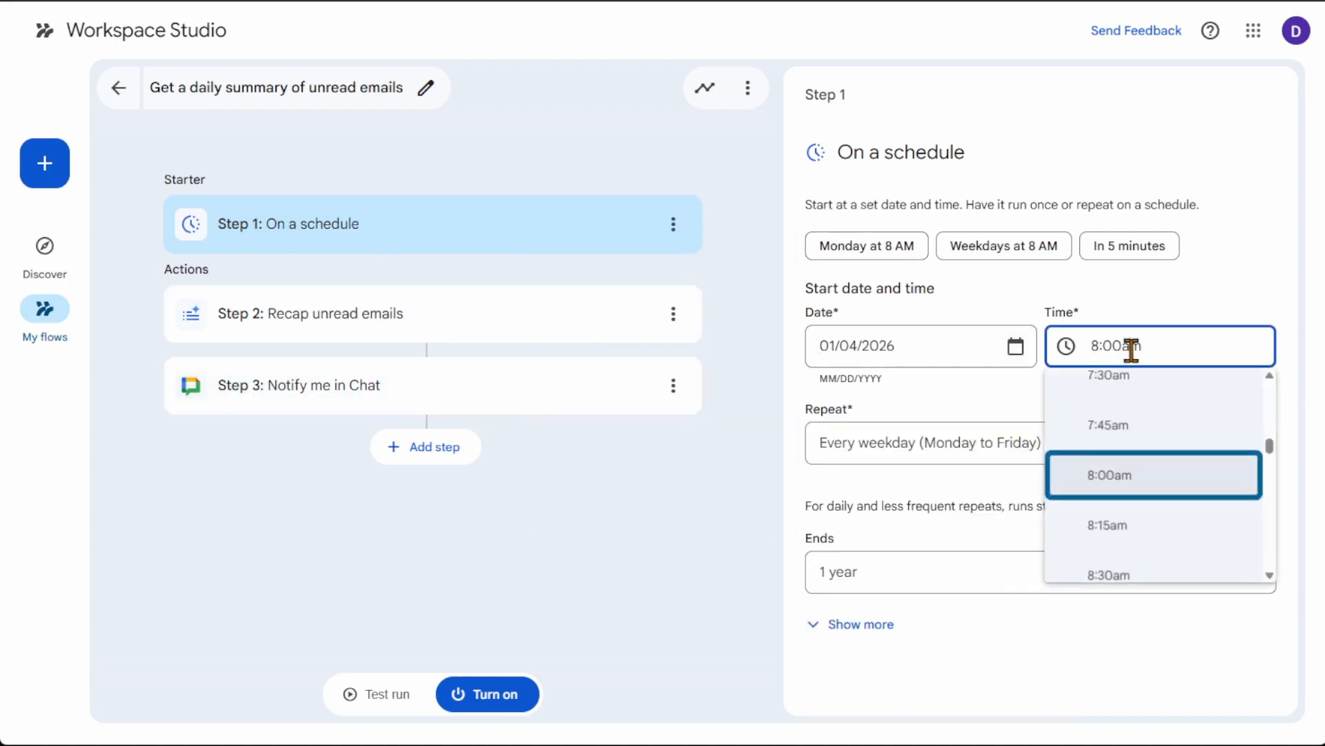
{"action": "left_click", "coordinate": [1034, 403]}
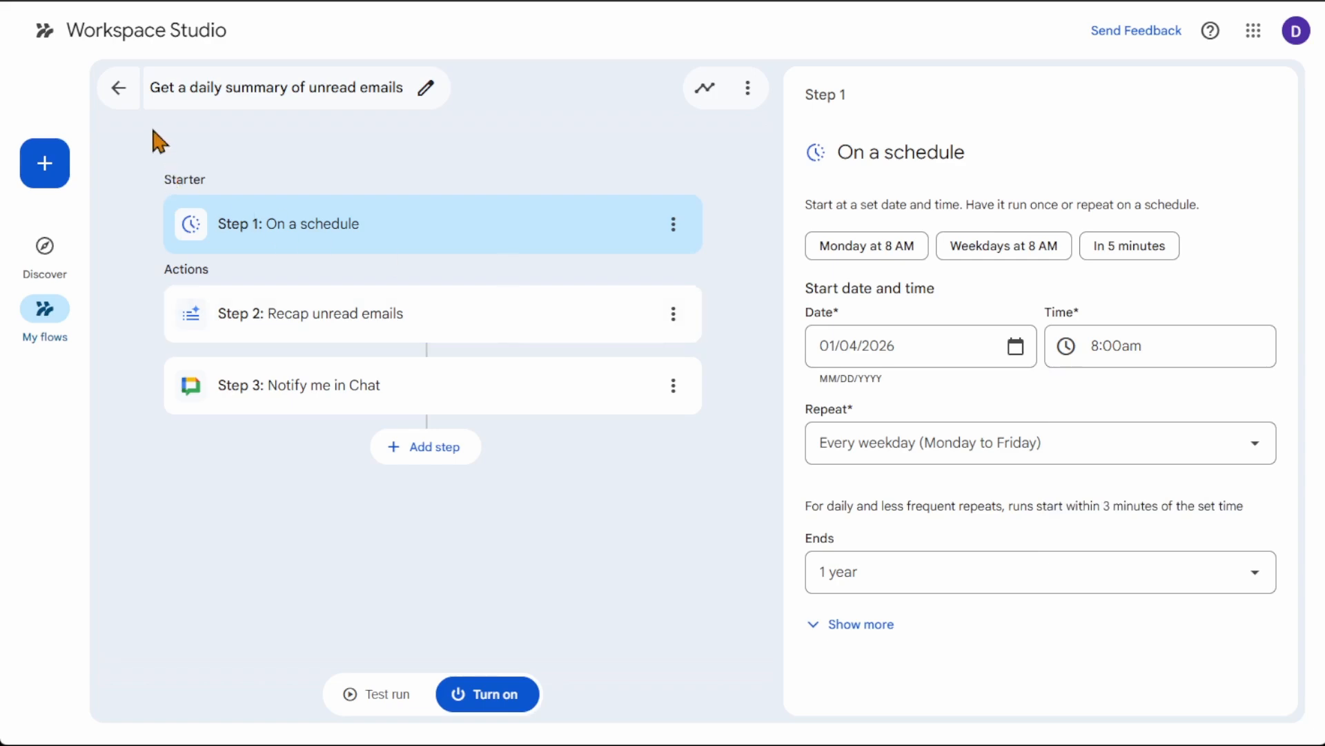
Step: Return to the Discover page and look through its template categories, from Email boosters to Everyday essentials
{"action": "left_click", "coordinate": [80, 33]}
{"action": "scroll", "coordinate": [200, 293], "scroll_direction": "down", "scroll_amount": 1}
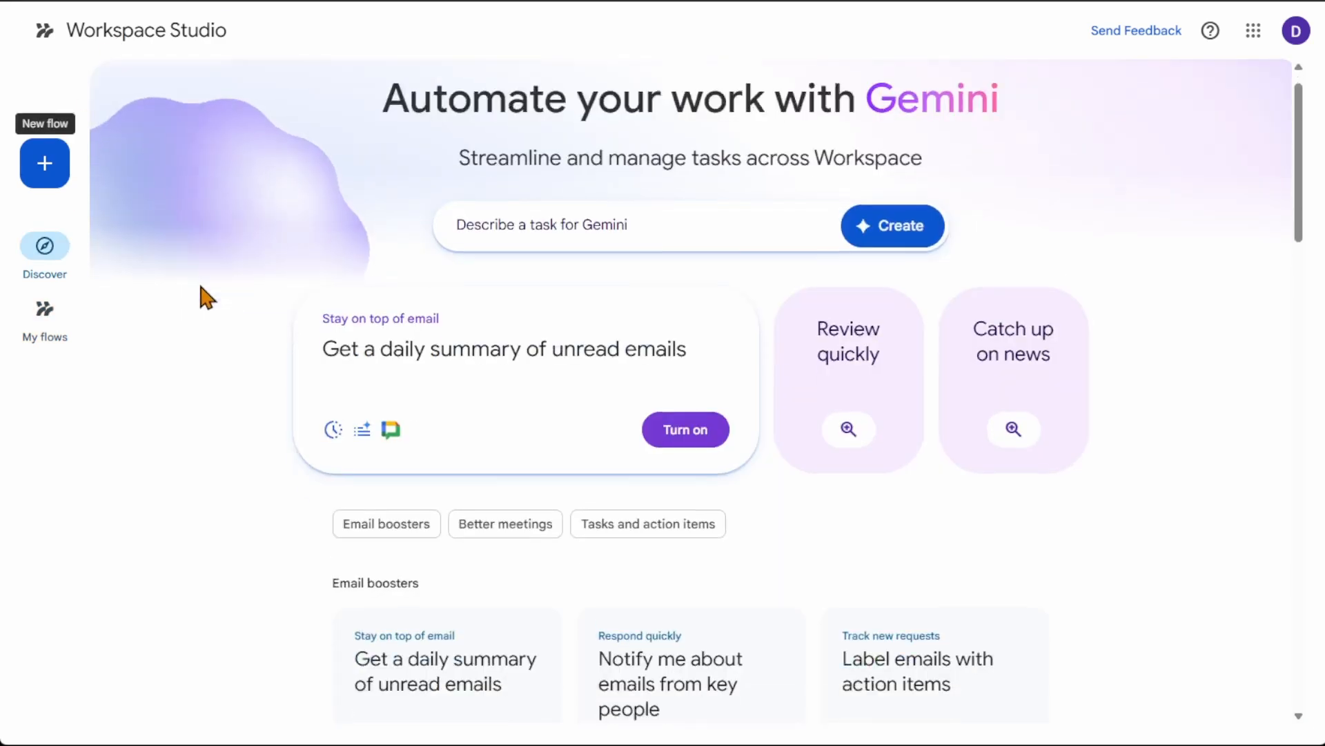
{"action": "scroll", "coordinate": [201, 286], "scroll_direction": "down", "scroll_amount": 12}
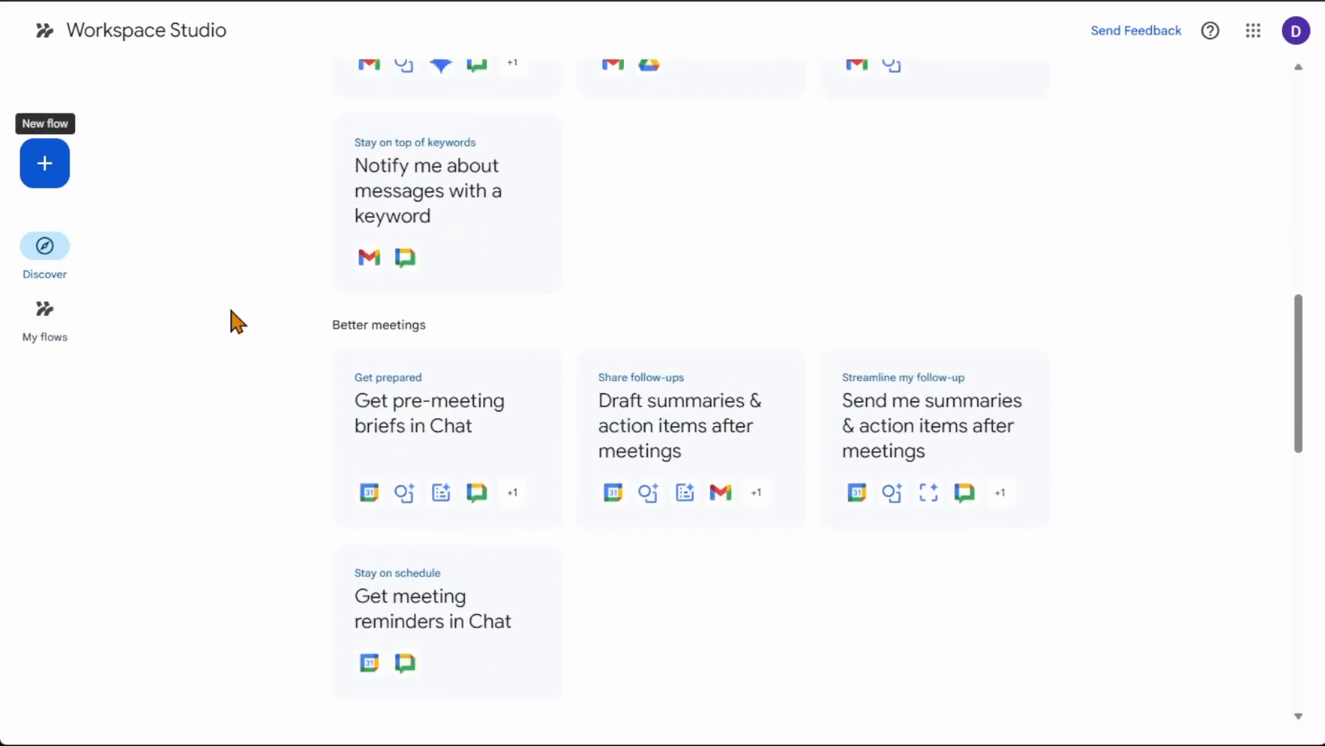
{"action": "scroll", "coordinate": [232, 312], "scroll_direction": "down", "scroll_amount": 13}
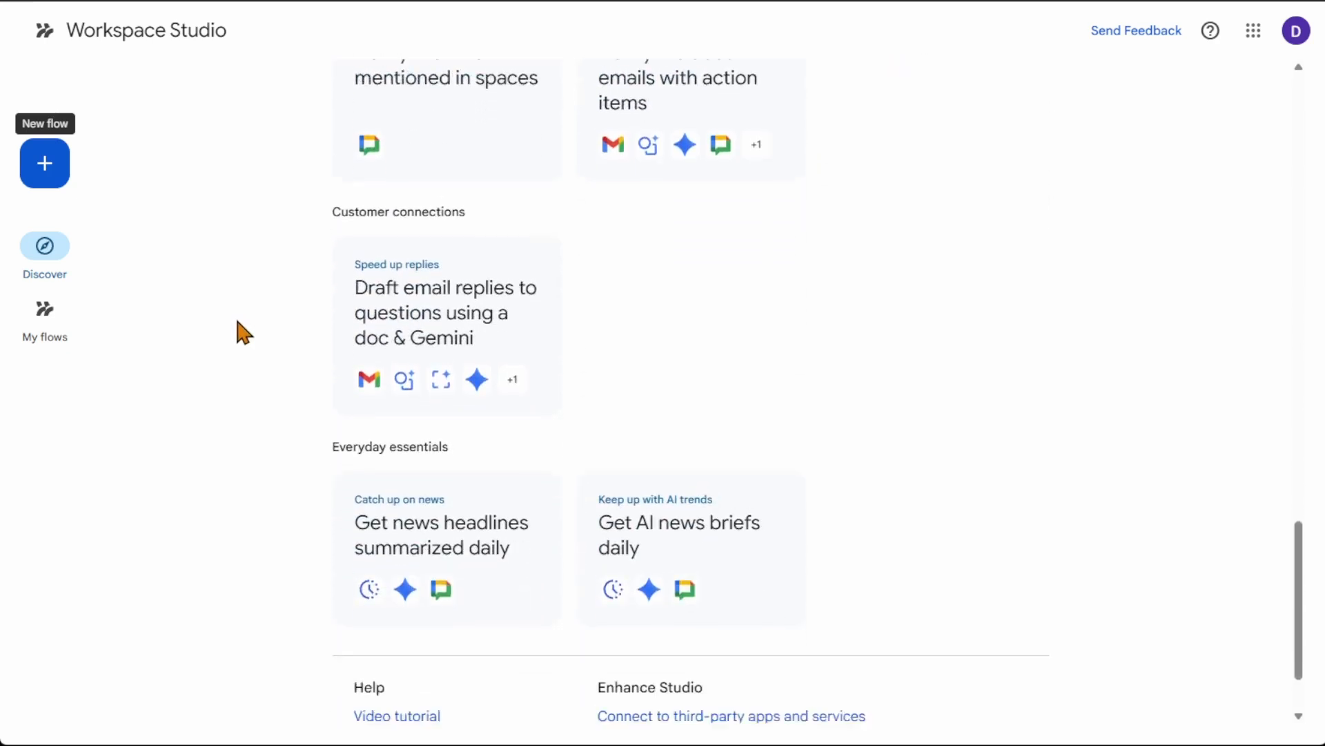
{"action": "scroll", "coordinate": [237, 323], "scroll_direction": "down", "scroll_amount": 2}
{"action": "scroll", "coordinate": [237, 324], "scroll_direction": "up", "scroll_amount": 10}
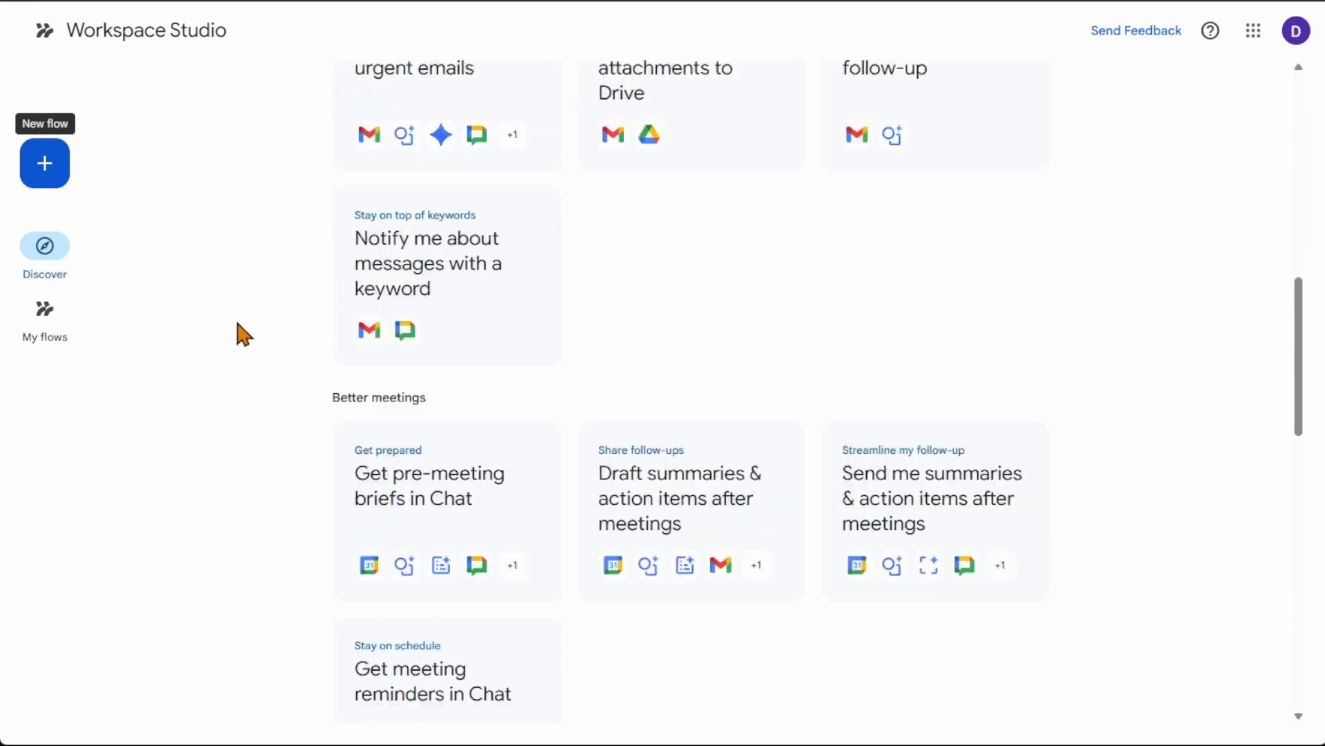
{"action": "scroll", "coordinate": [237, 322], "scroll_direction": "up", "scroll_amount": 8}
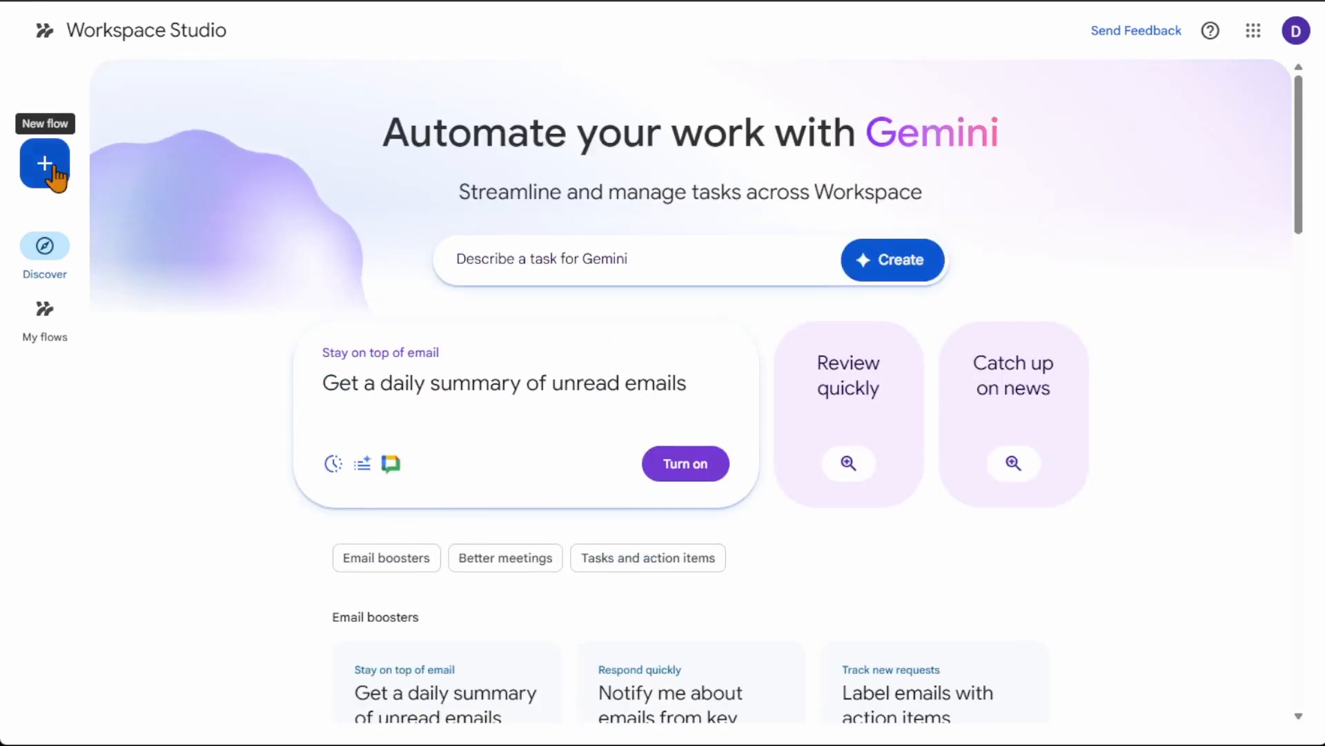
Step: Create a new flow with "On a schedule" as its starter
{"action": "left_click", "coordinate": [55, 176]}
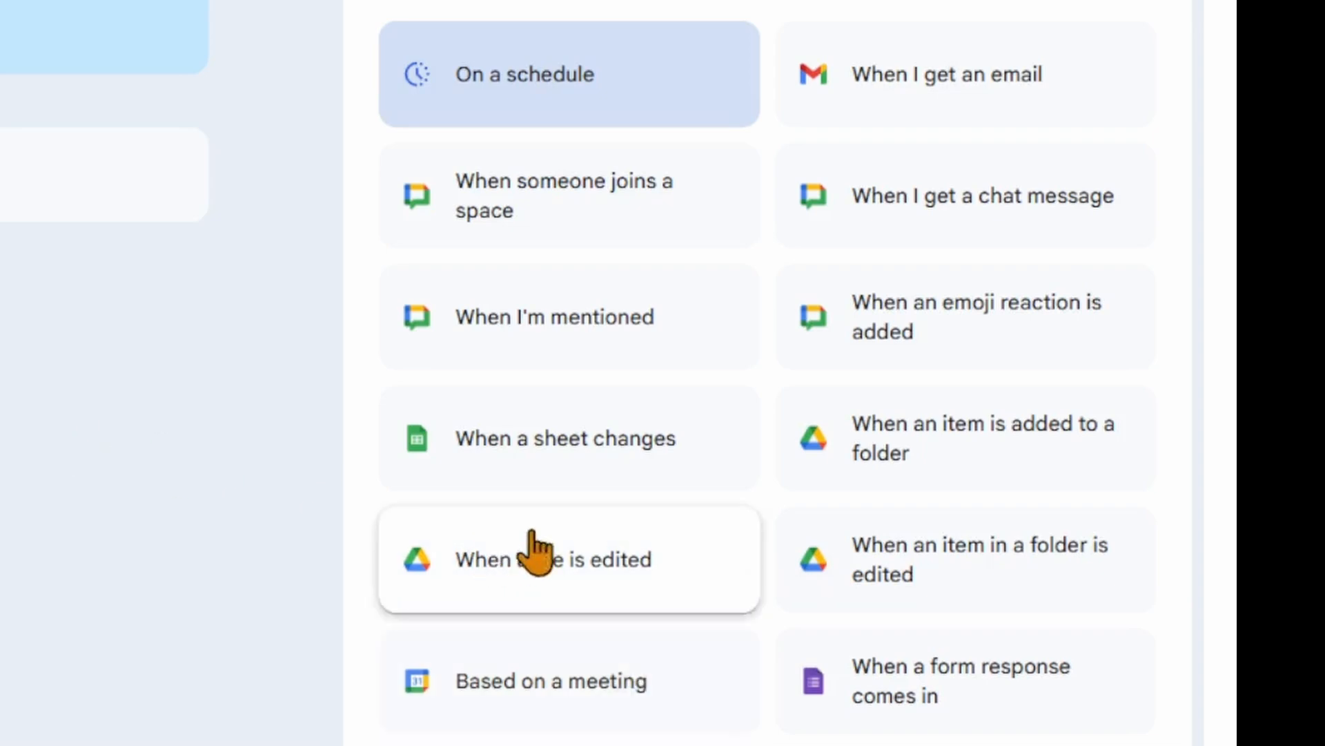
{"action": "left_click", "coordinate": [654, 111]}
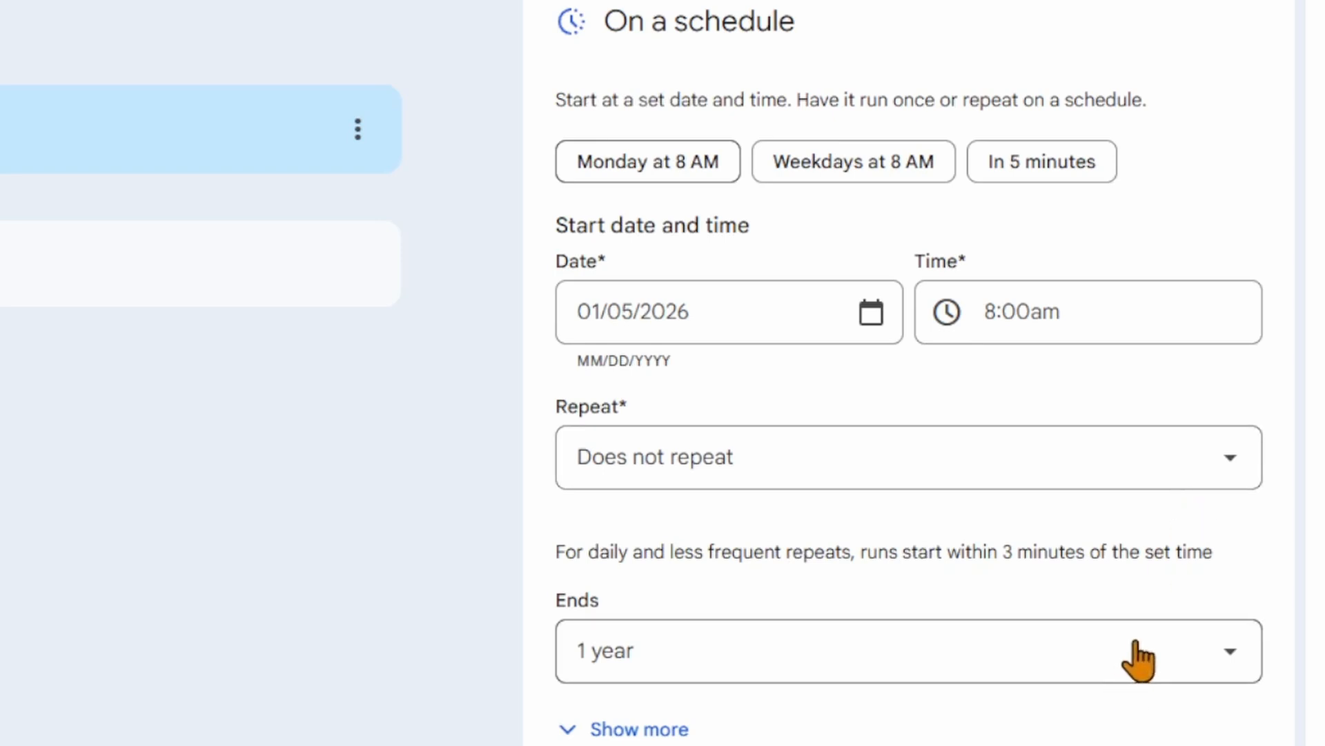
Step: Look at the end options for the schedule without changing them, and reveal its time zone setting
{"action": "left_click", "coordinate": [1132, 668]}
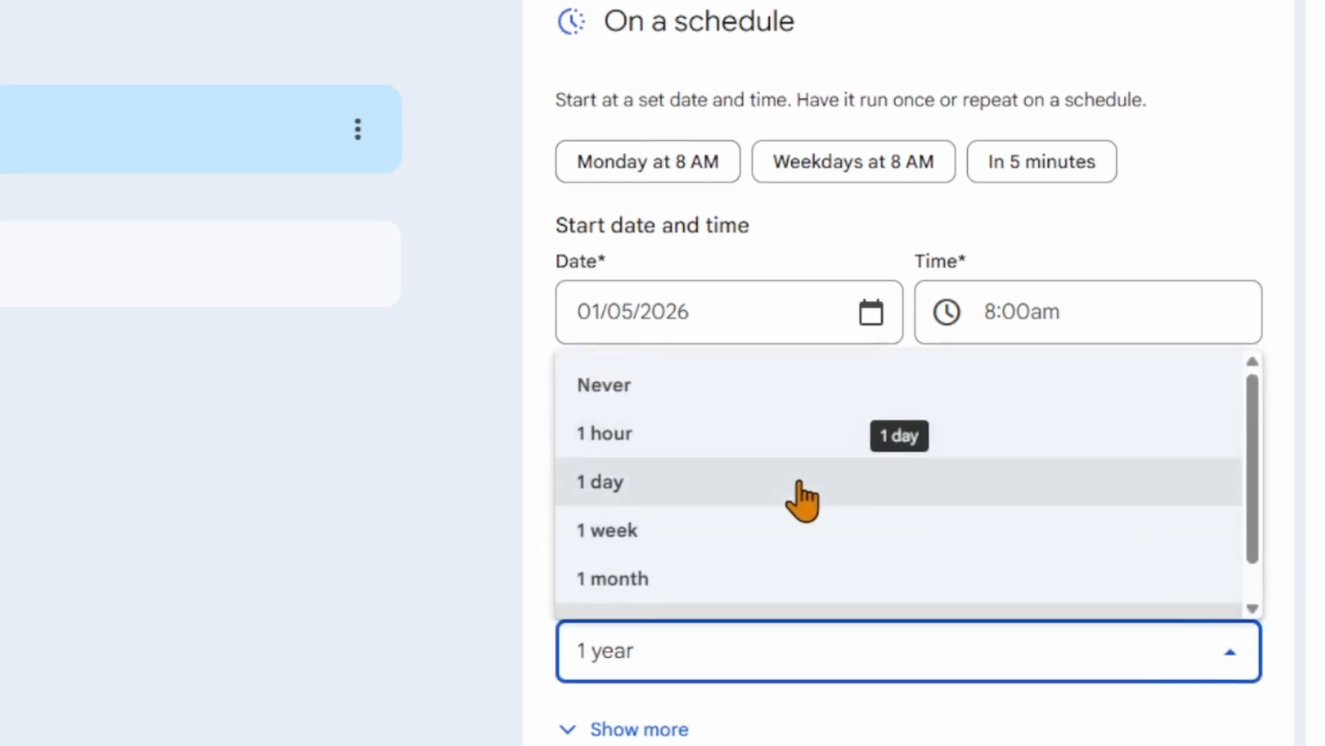
{"action": "scroll", "coordinate": [820, 582], "scroll_direction": "down", "scroll_amount": 1}
{"action": "scroll", "coordinate": [820, 583], "scroll_direction": "up", "scroll_amount": 1}
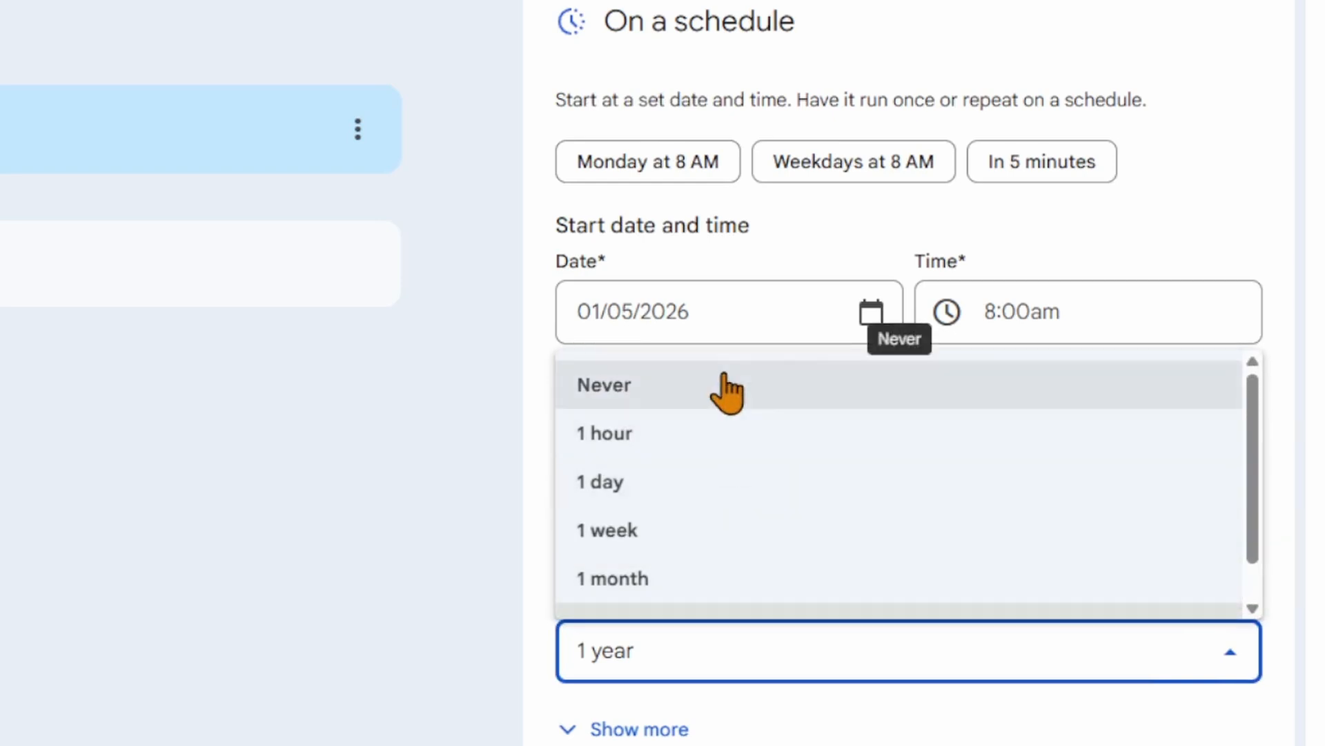
{"action": "left_click", "coordinate": [656, 733]}
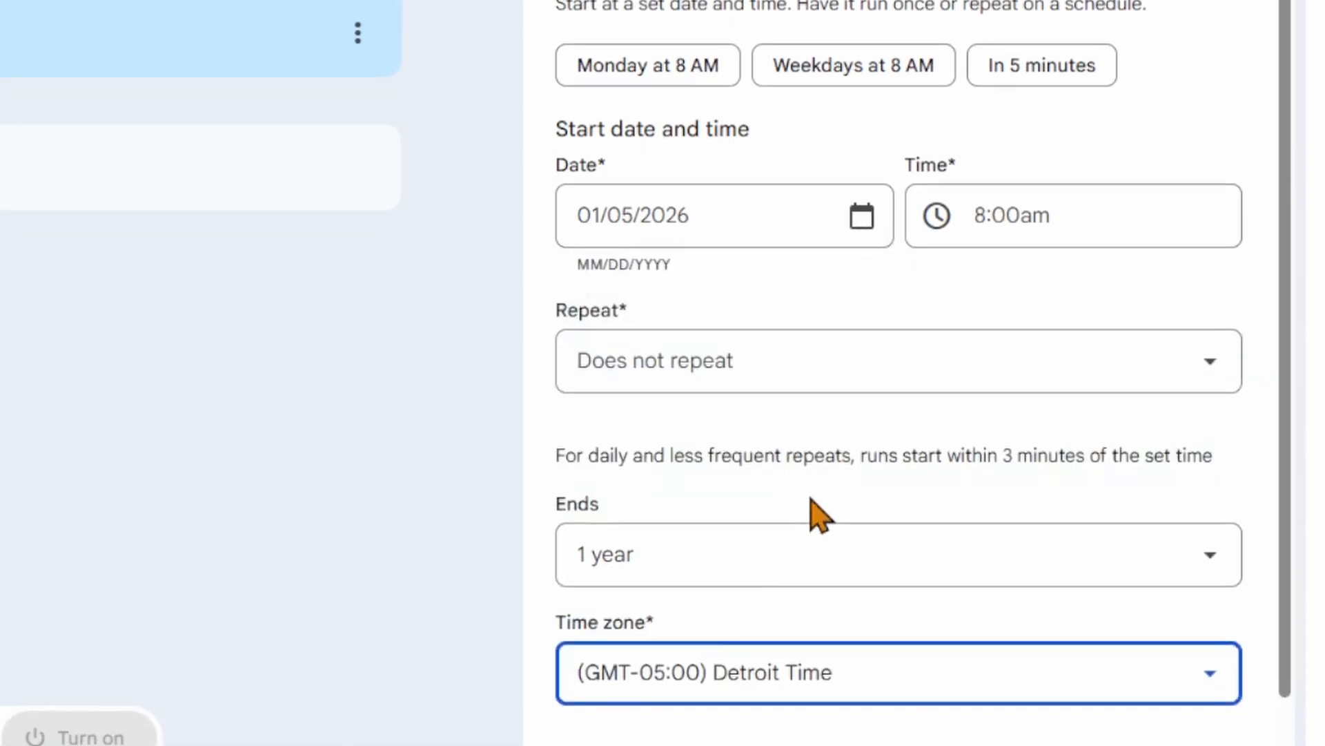
Step: Start choosing an action for the scheduled flow and look through the available steps, from AI skills and Gmail to Docs and Tasks
{"action": "left_click", "coordinate": [272, 403]}
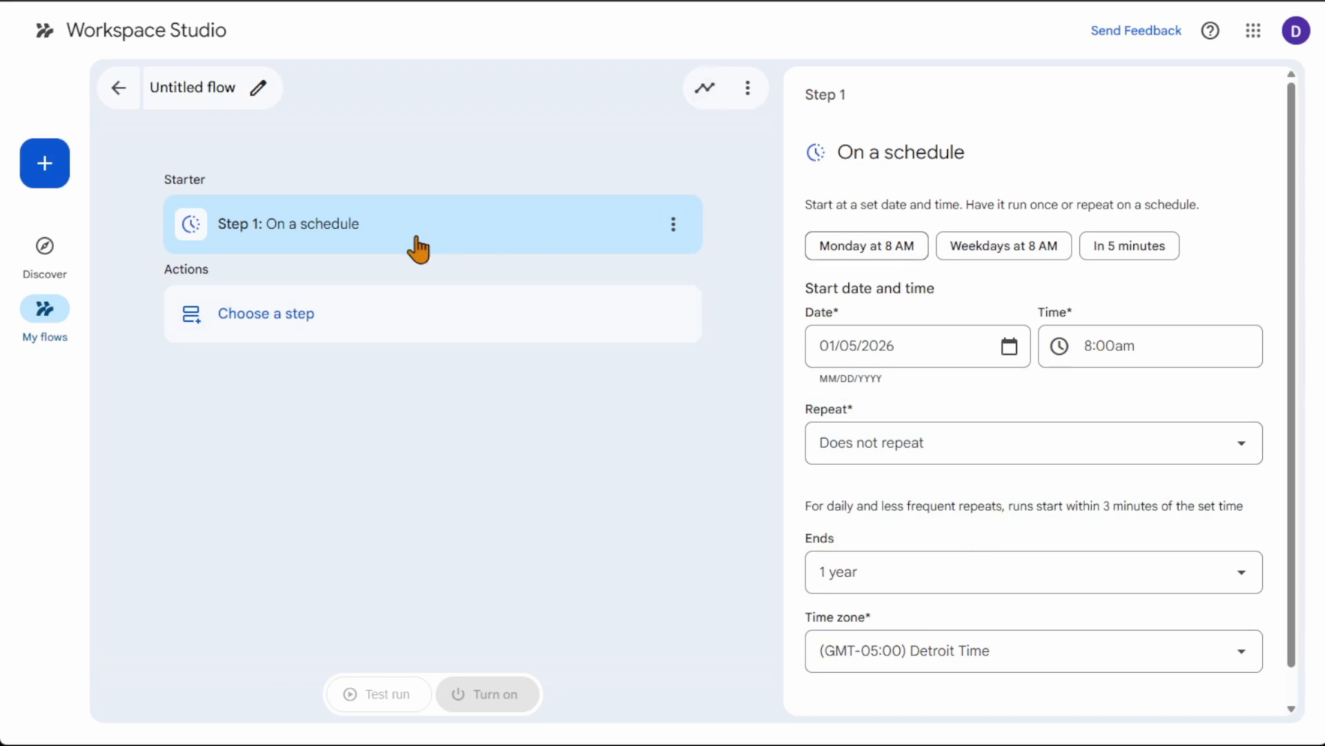
{"action": "left_click", "coordinate": [276, 314]}
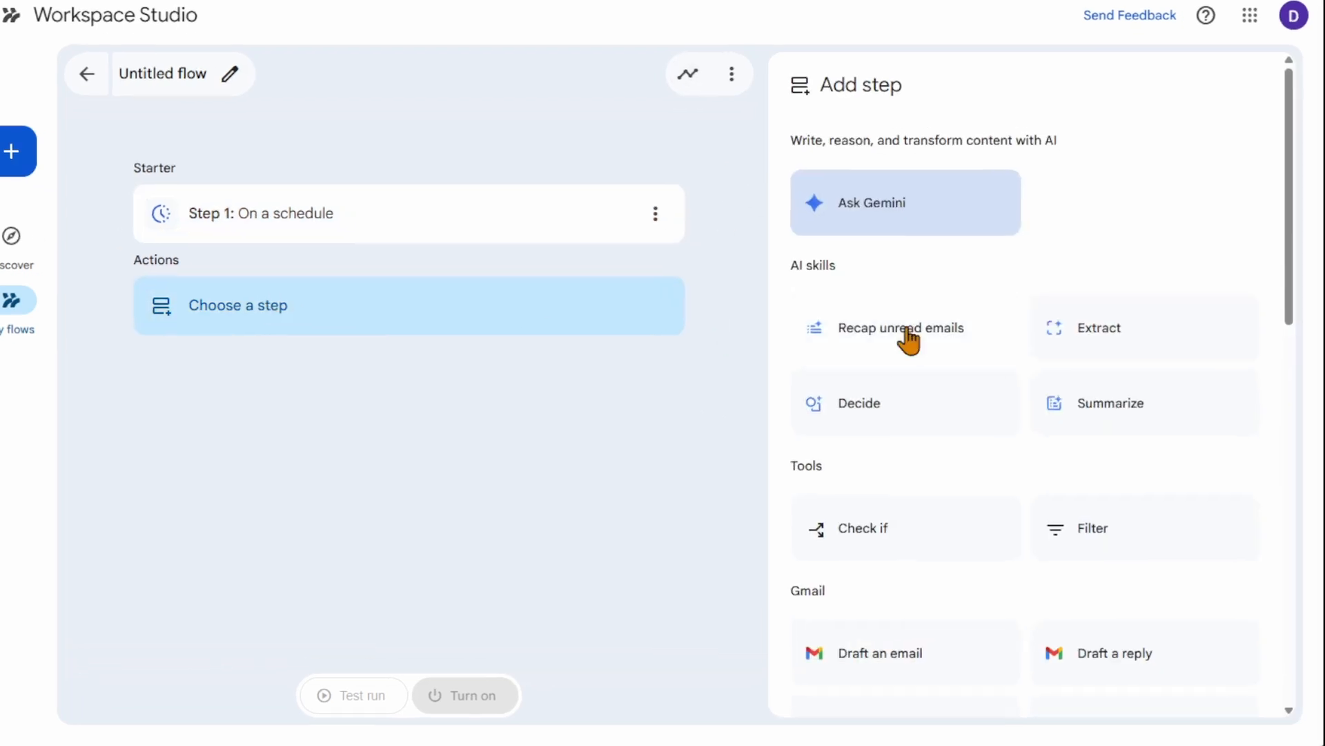
{"action": "scroll", "coordinate": [1077, 228], "scroll_direction": "down", "scroll_amount": 3}
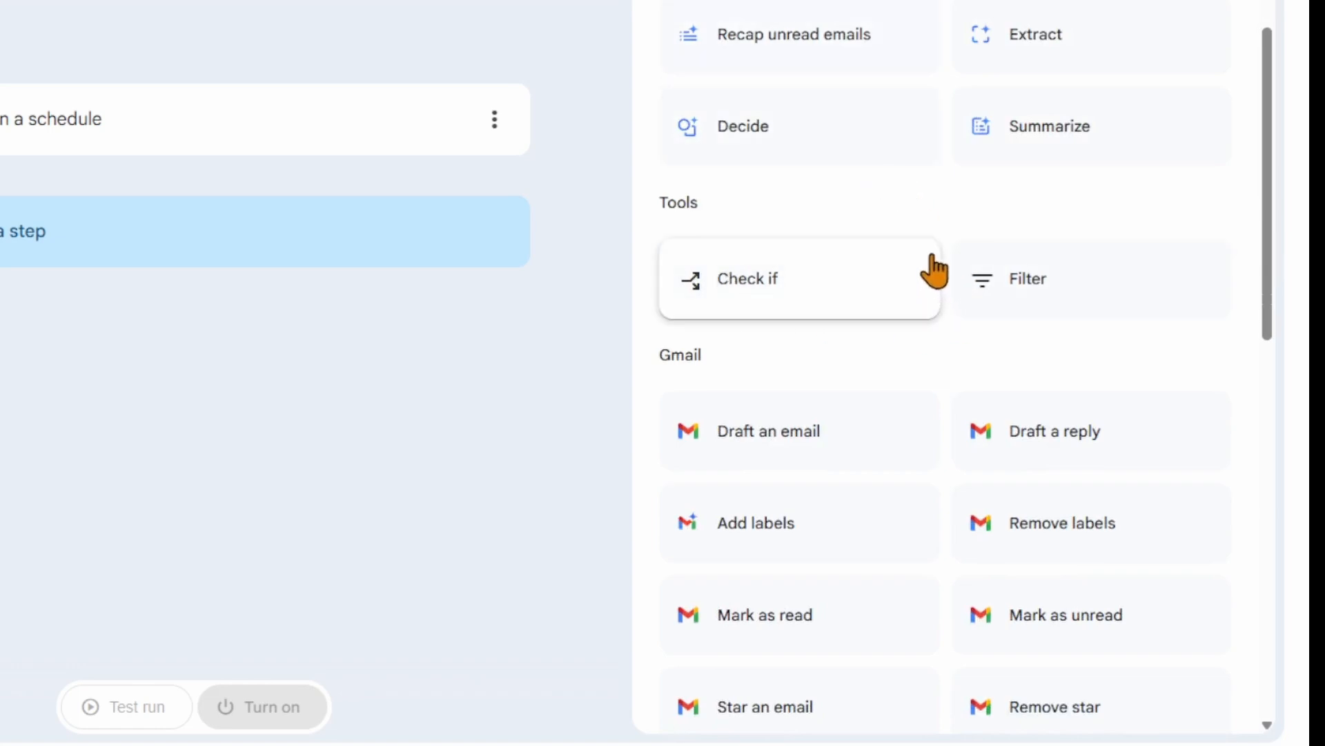
{"action": "scroll", "coordinate": [937, 269], "scroll_direction": "down", "scroll_amount": 3}
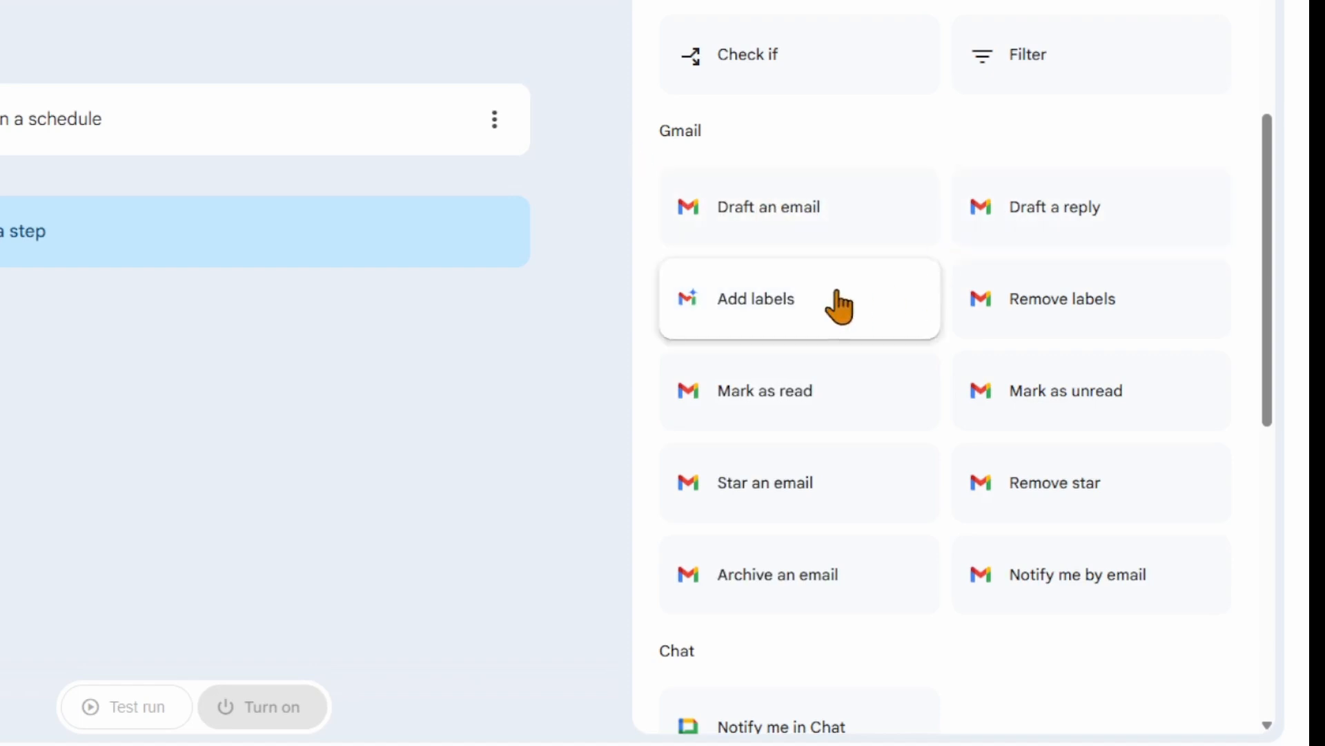
{"action": "scroll", "coordinate": [944, 325], "scroll_direction": "down", "scroll_amount": 7}
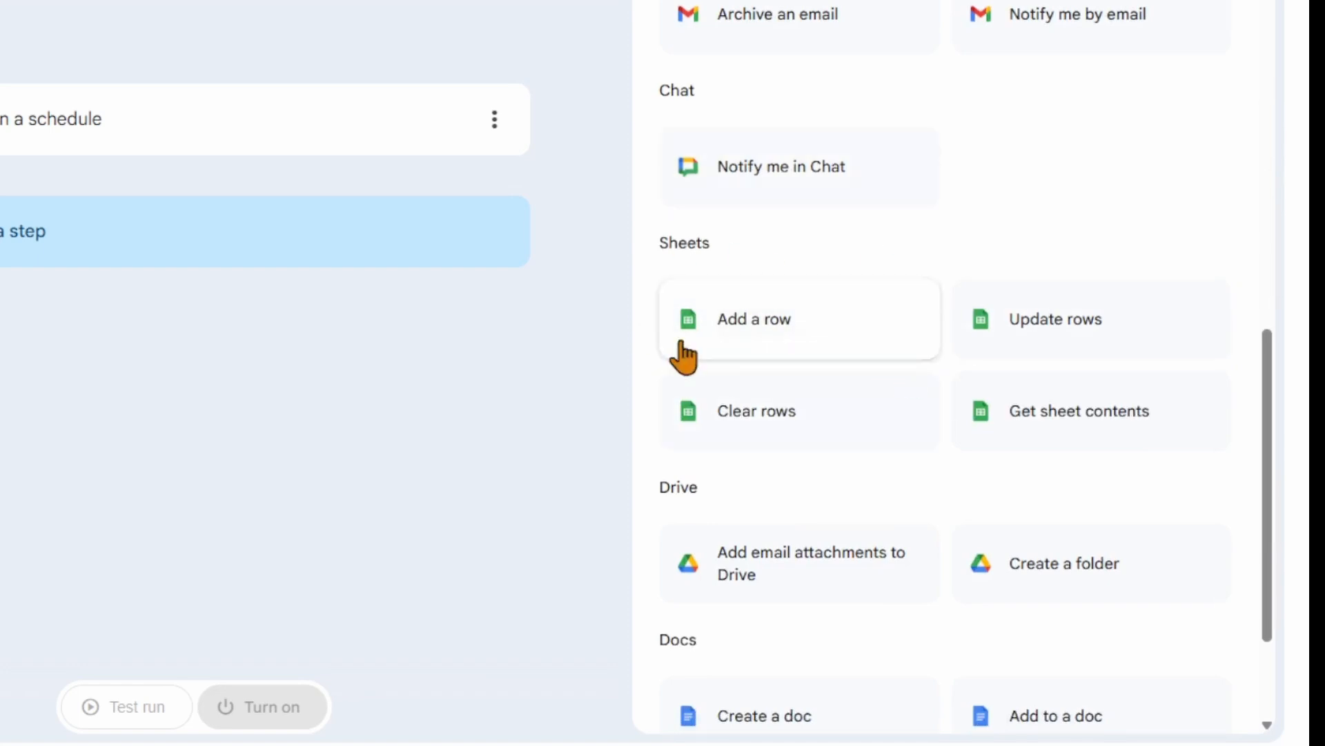
{"action": "scroll", "coordinate": [944, 260], "scroll_direction": "down", "scroll_amount": 2}
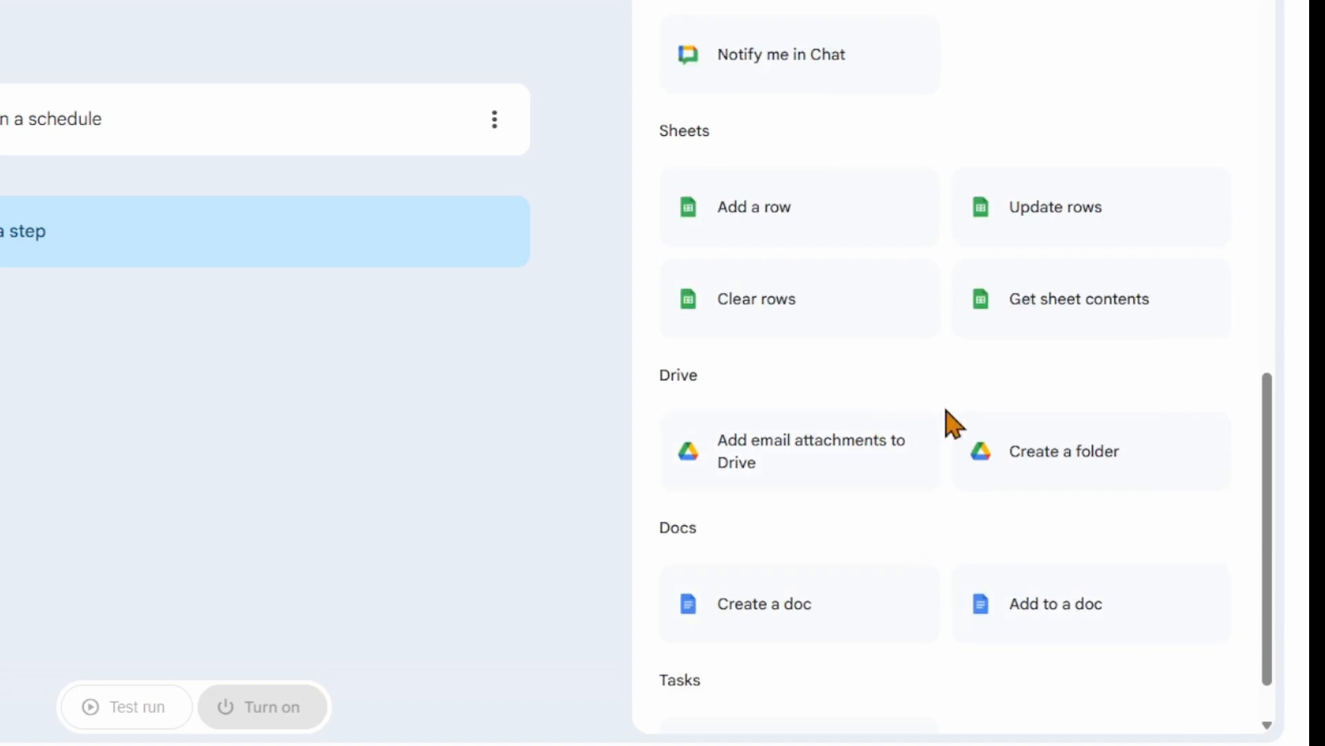
{"action": "scroll", "coordinate": [944, 421], "scroll_direction": "down", "scroll_amount": 1}
{"action": "scroll", "coordinate": [967, 571], "scroll_direction": "up", "scroll_amount": 10}
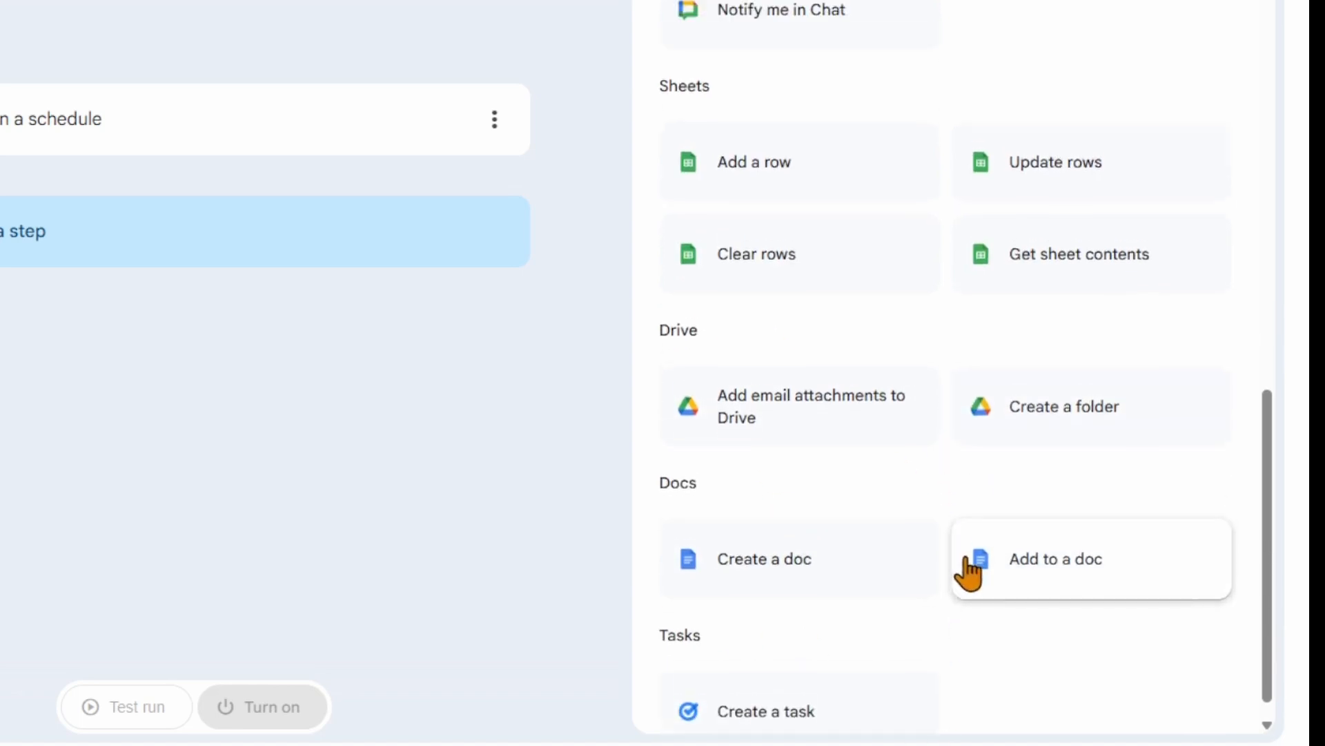
{"action": "scroll", "coordinate": [987, 565], "scroll_direction": "up", "scroll_amount": 5}
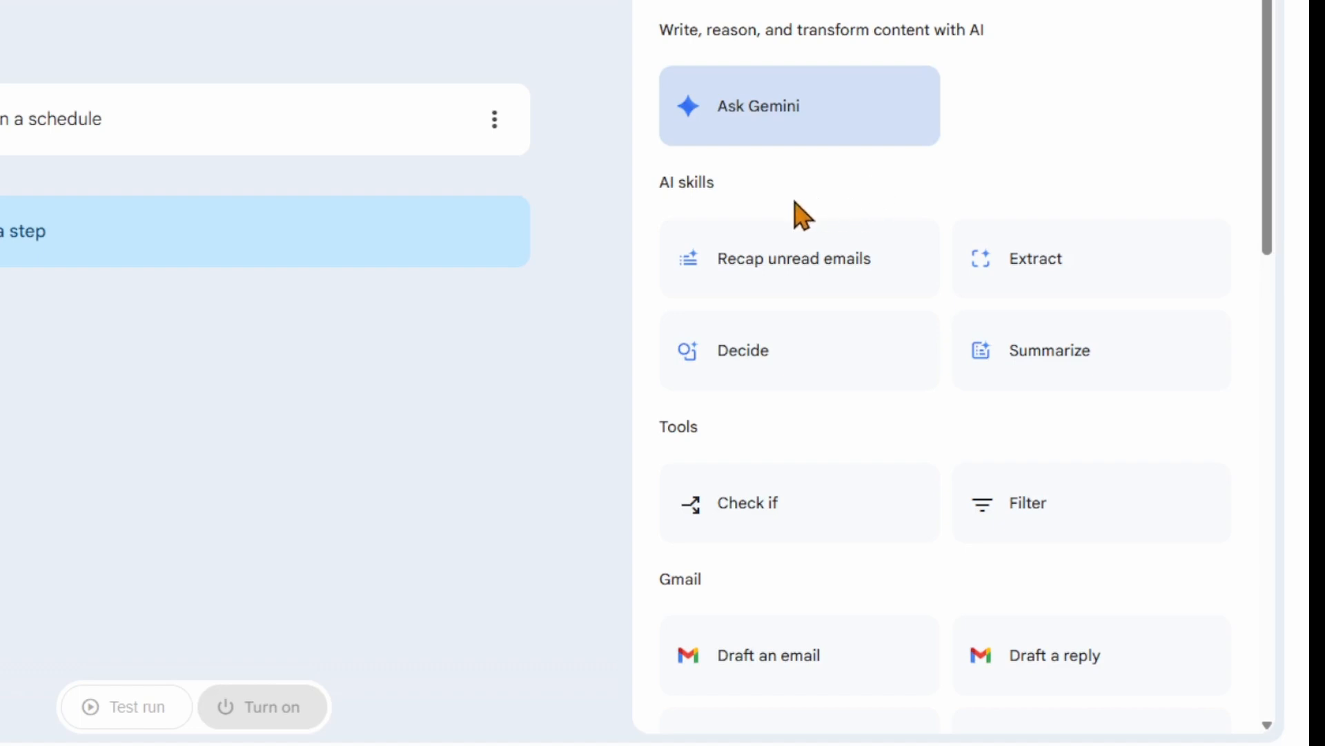
Step: Leave the flow editor and delete the untitled scheduled flow from My flows
{"action": "left_click", "coordinate": [120, 90]}
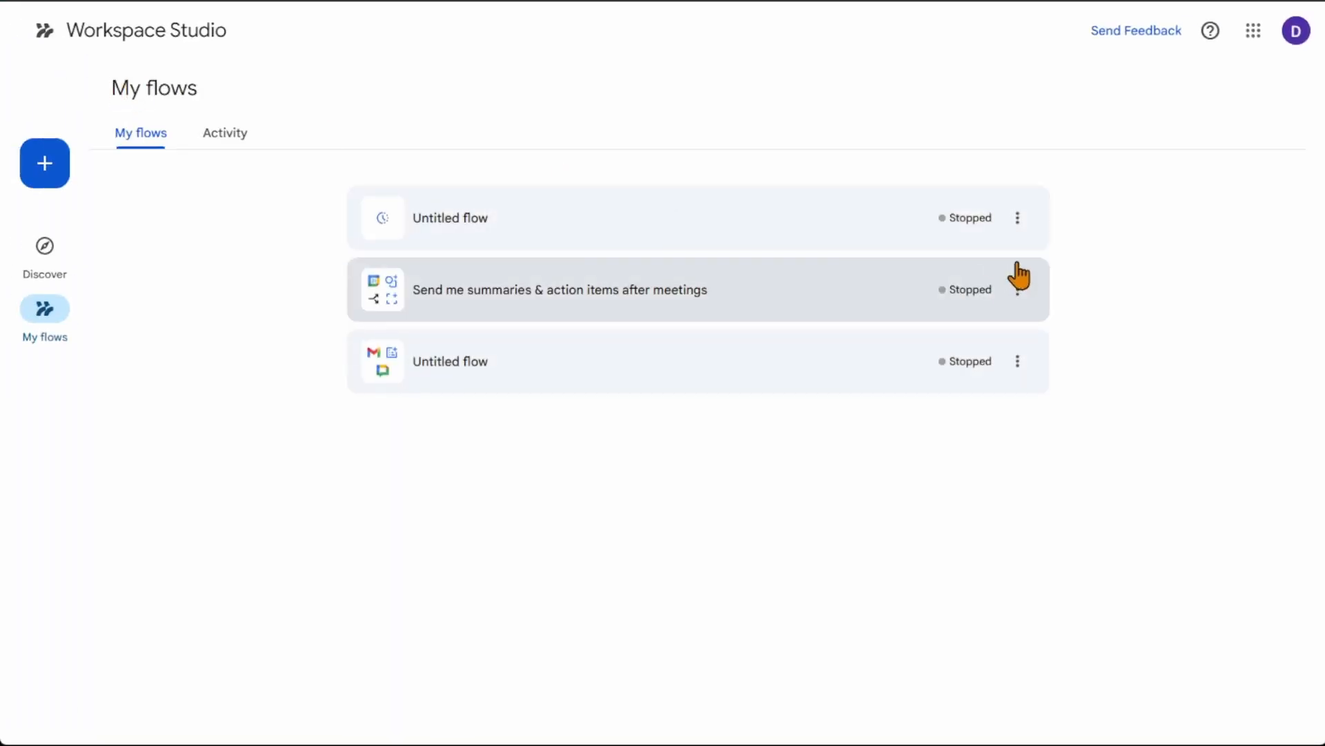
{"action": "left_click", "coordinate": [1018, 218]}
{"action": "left_click", "coordinate": [1056, 381]}
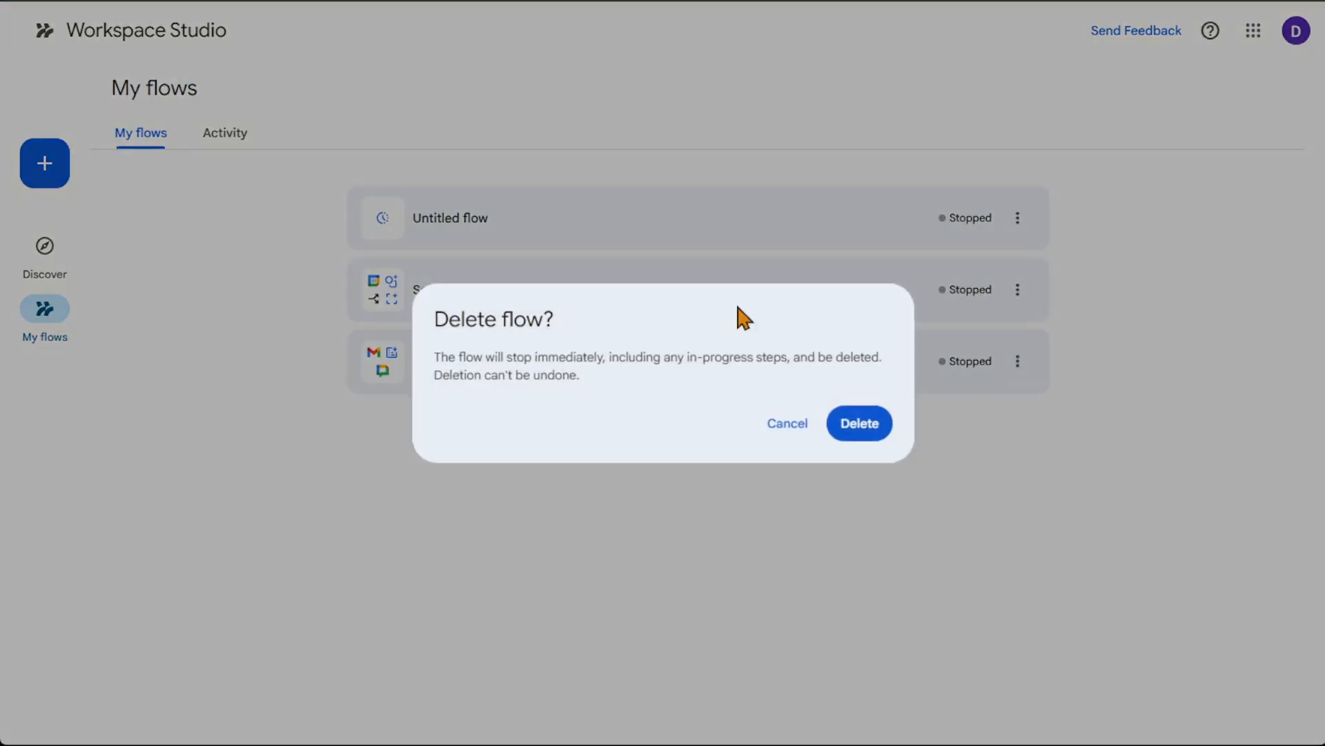
{"action": "left_click", "coordinate": [867, 423]}
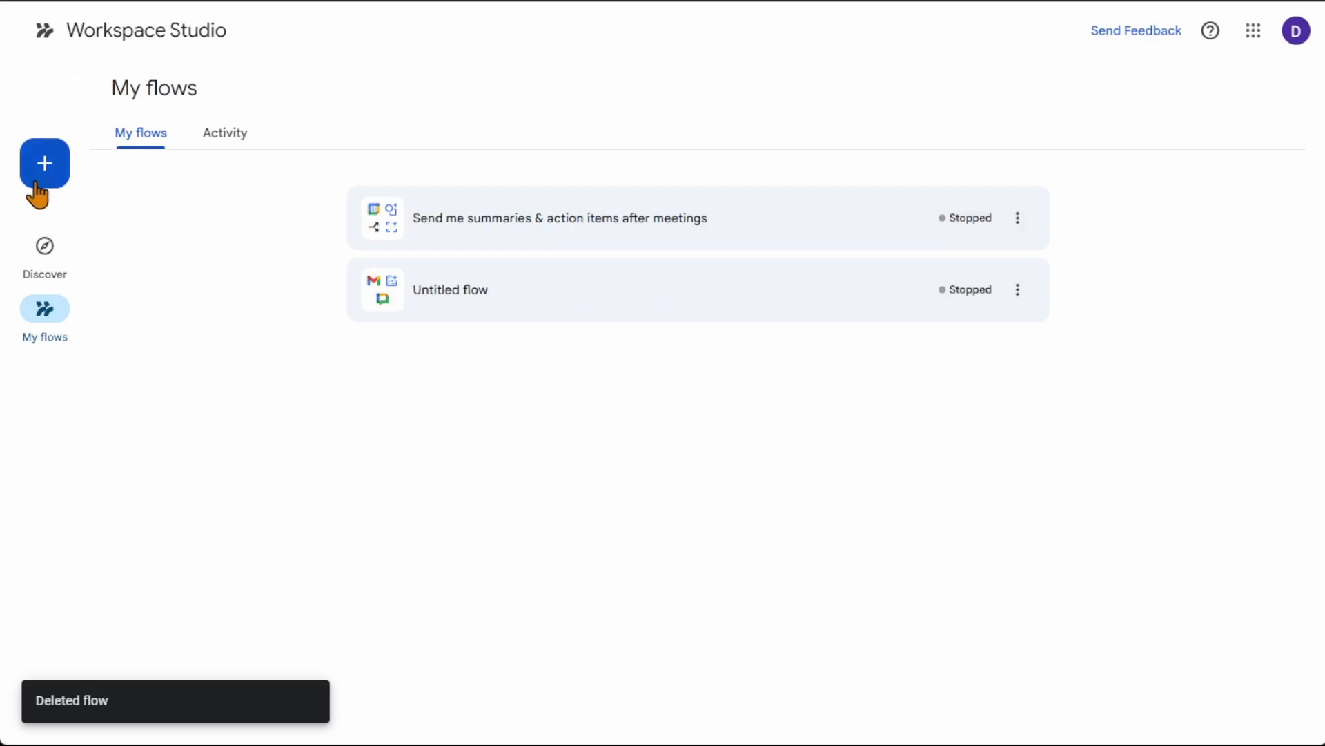
Step: Go back to the Discover page and look over the Email boosters templates
{"action": "left_click", "coordinate": [110, 38]}
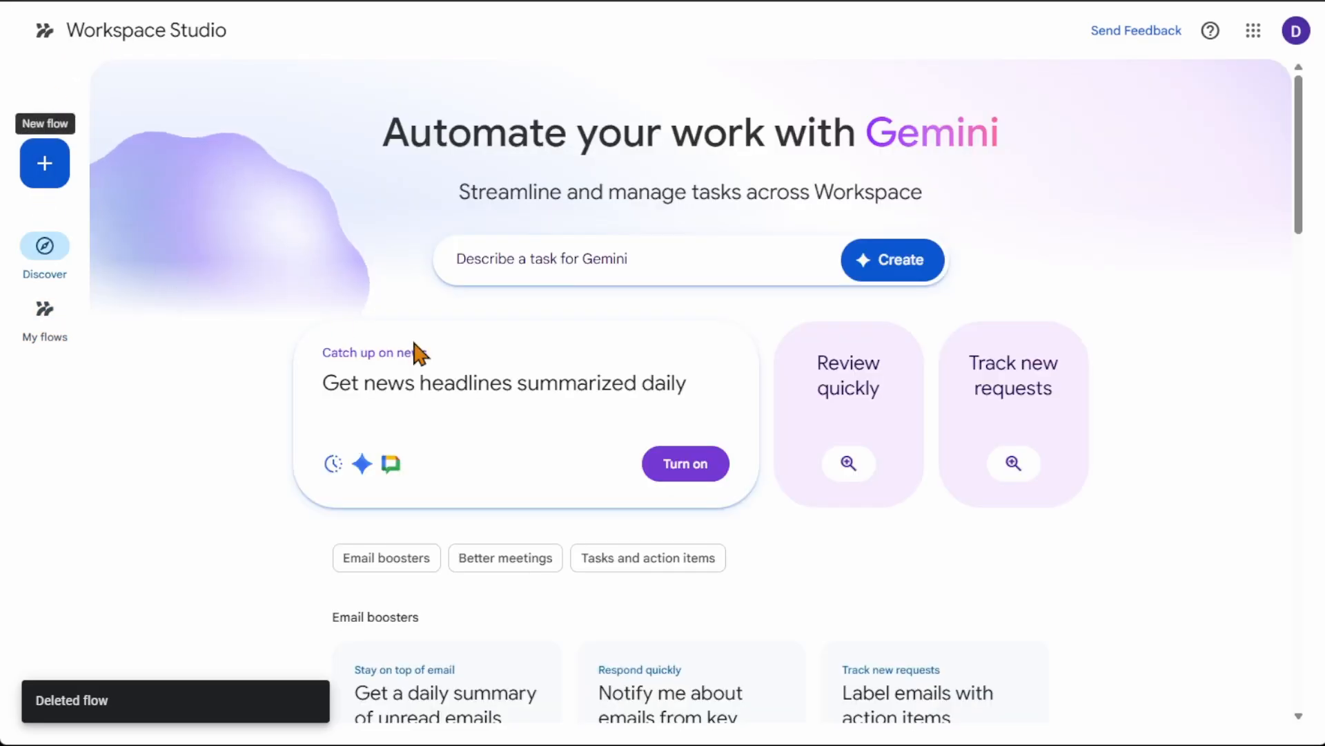
{"action": "scroll", "coordinate": [298, 351], "scroll_direction": "down", "scroll_amount": 5}
{"action": "scroll", "coordinate": [298, 362], "scroll_direction": "down", "scroll_amount": 7}
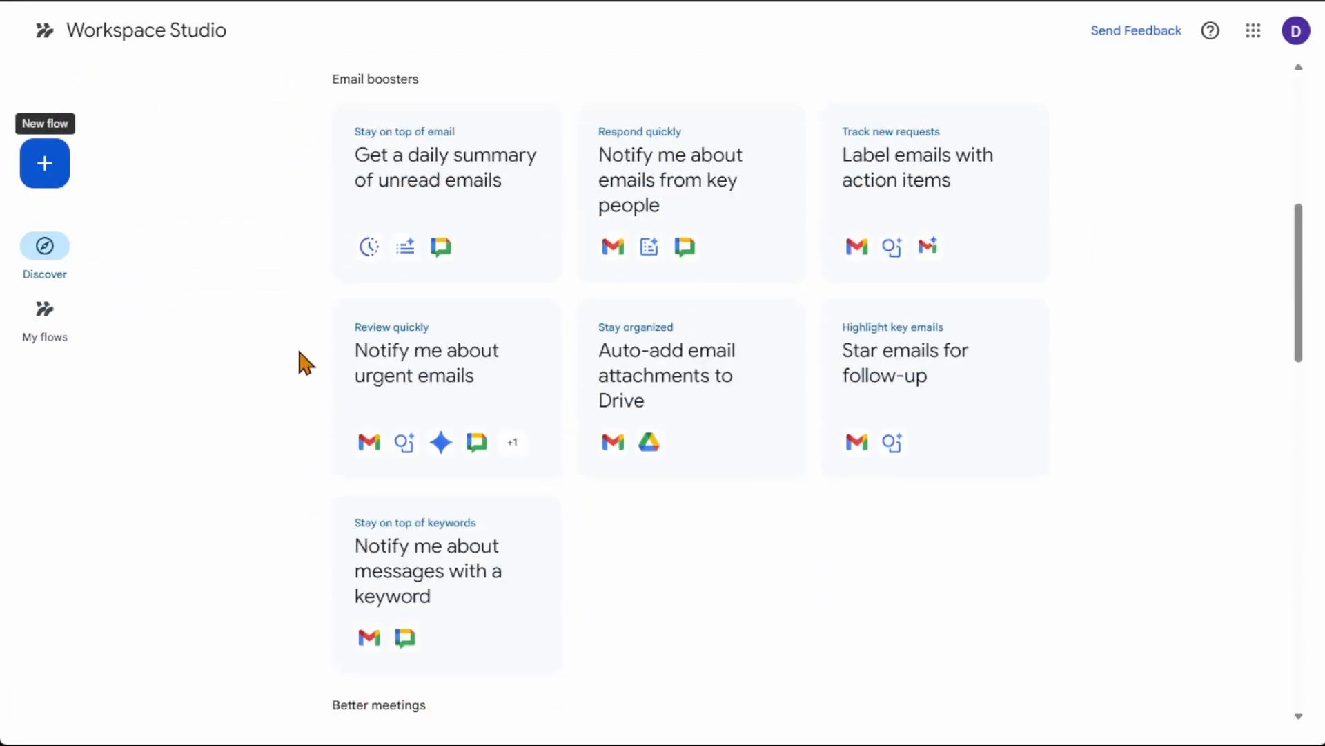
{"action": "scroll", "coordinate": [298, 359], "scroll_direction": "up", "scroll_amount": 12}
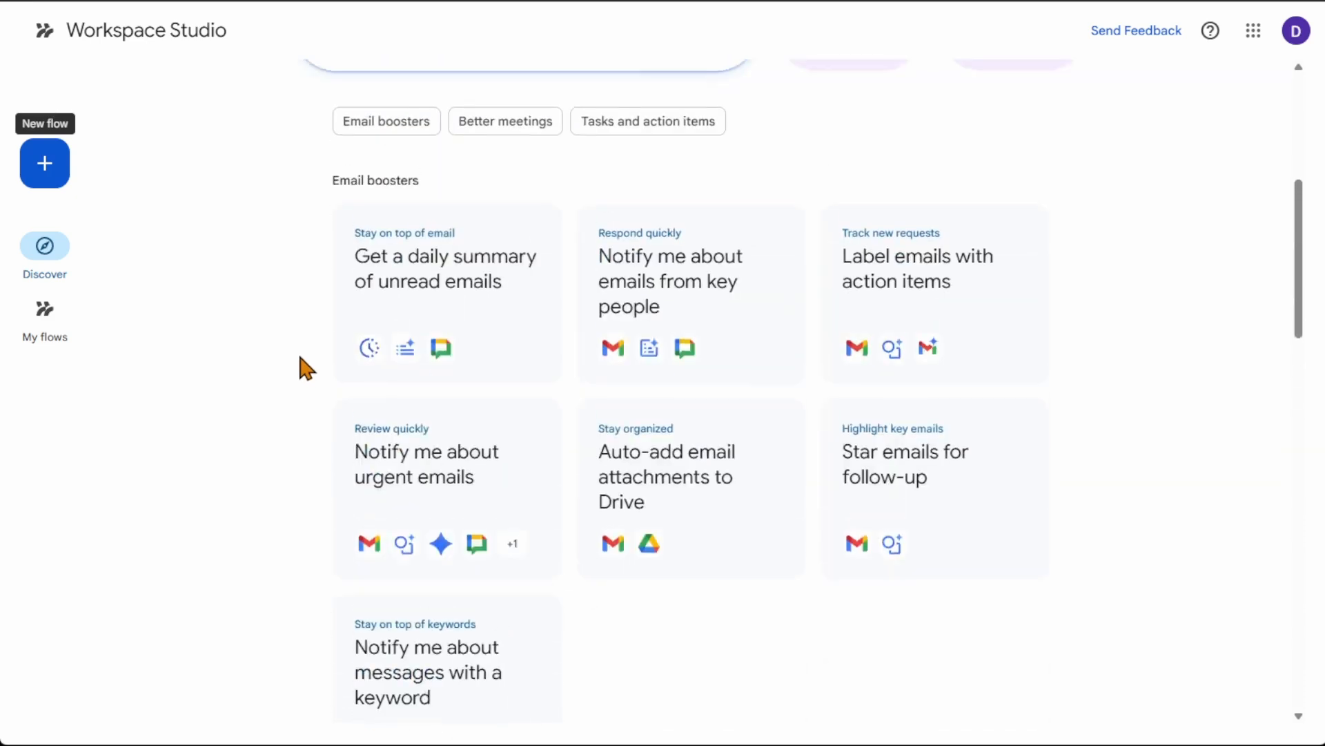
Step: Open the existing "Send me summaries & action items after meetings" flow and examine its meeting starter, Decide prompt and Check if condition
{"action": "left_click", "coordinate": [69, 325]}
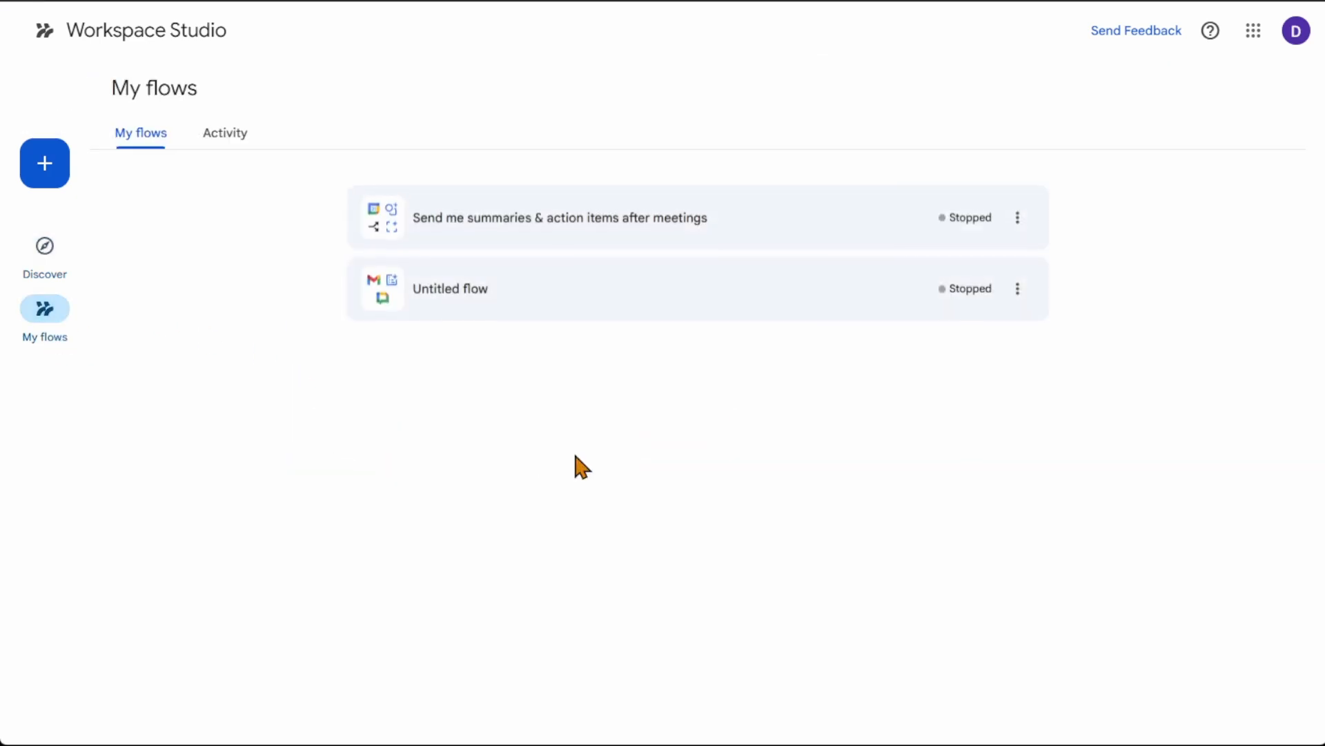
{"action": "left_click", "coordinate": [723, 238]}
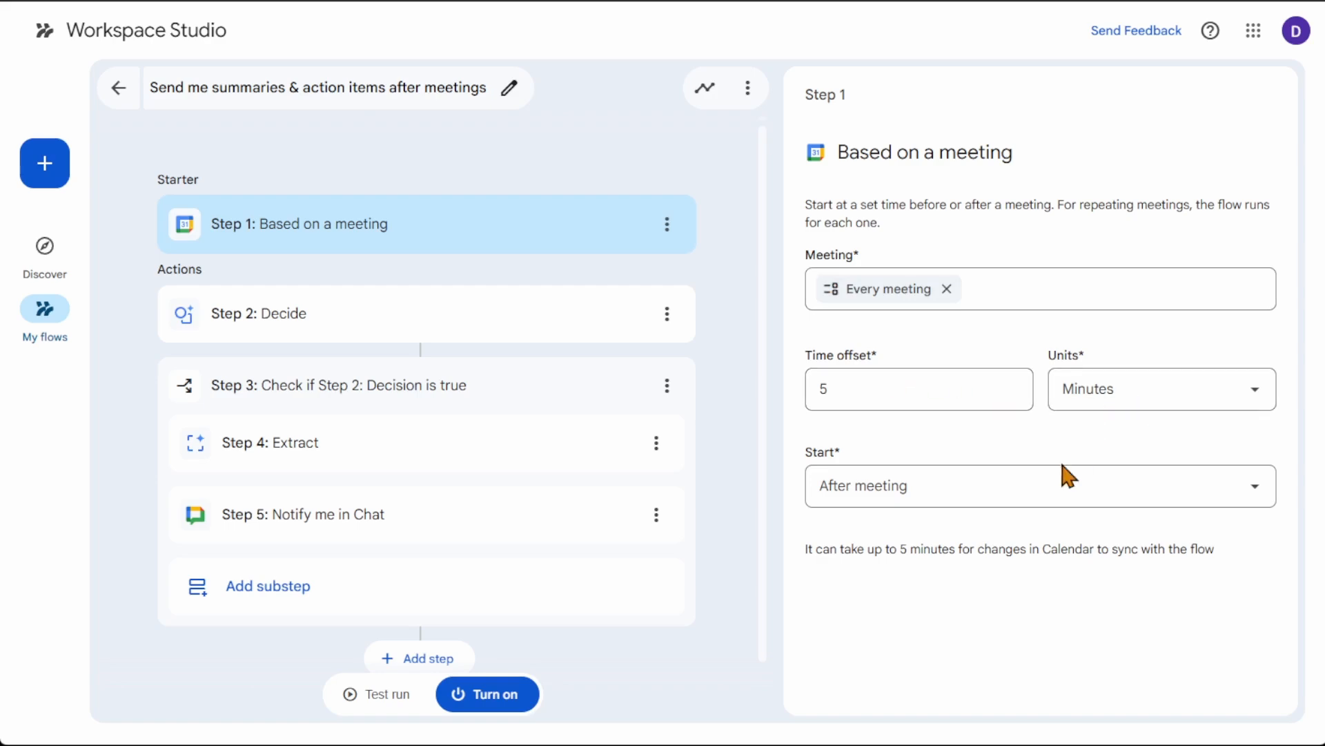
{"action": "left_click", "coordinate": [456, 316]}
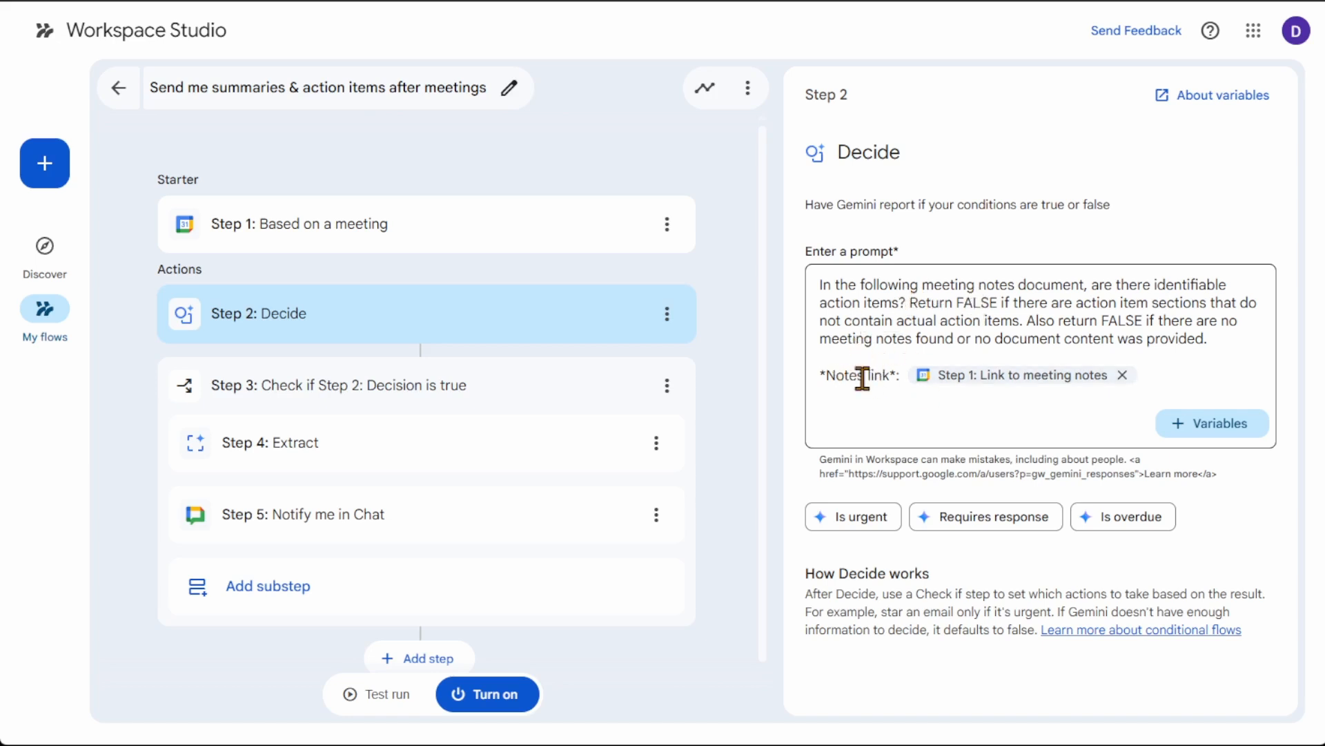
{"action": "mouse_move", "coordinate": [1001, 390]}
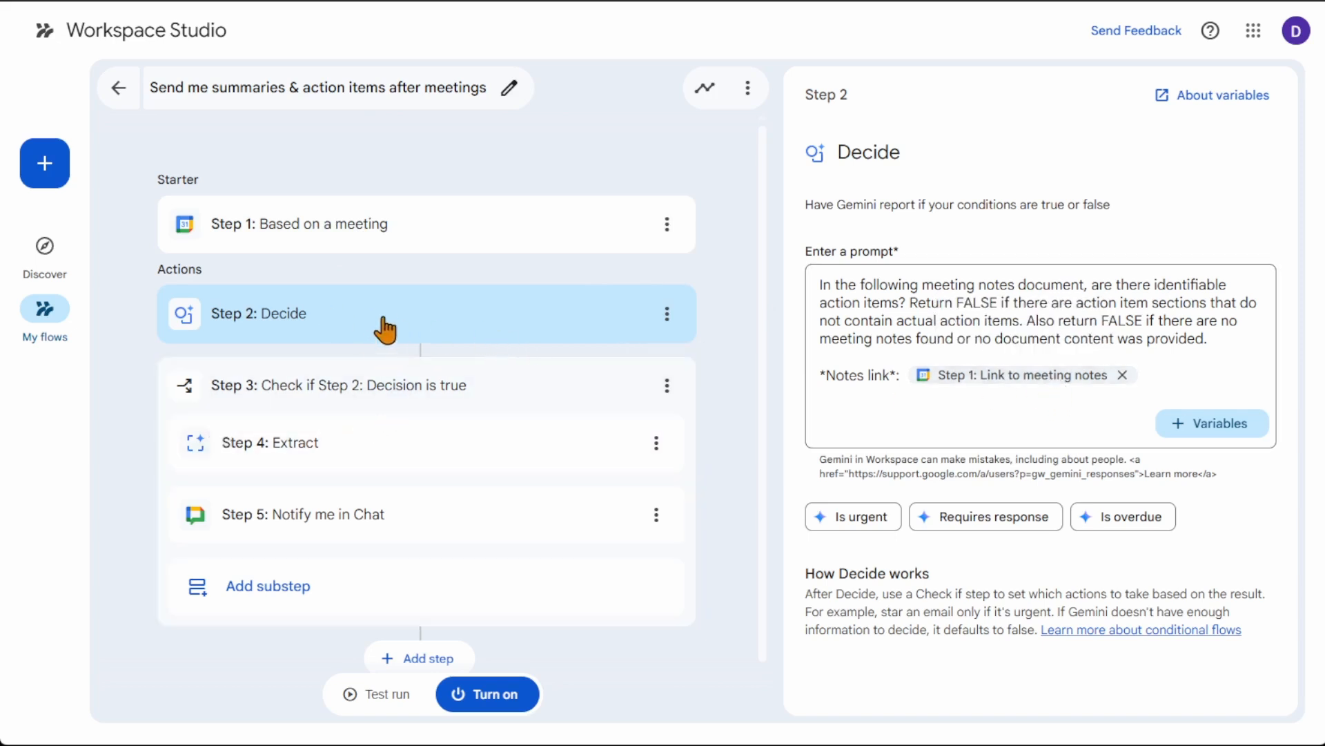
{"action": "left_click", "coordinate": [421, 396]}
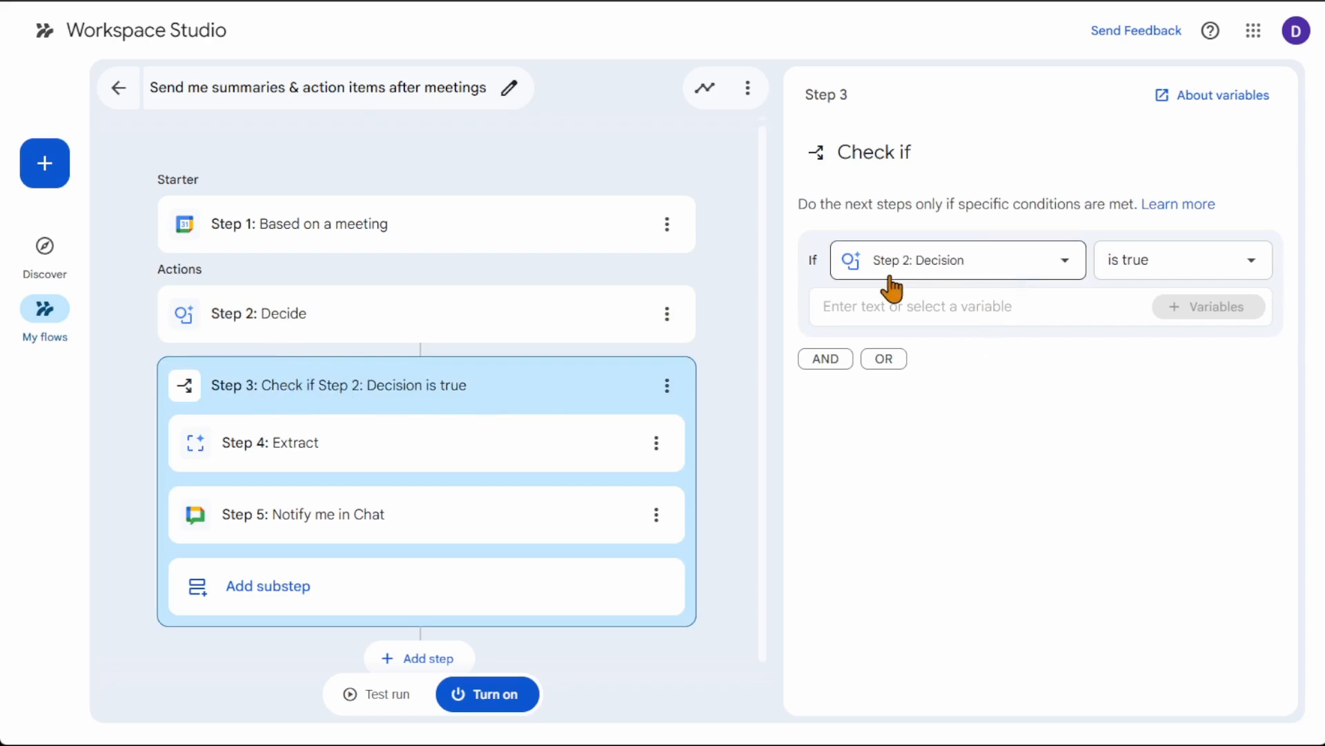
Step: Open the flow's Extract step and read its content source and the full custom content name
{"action": "left_click", "coordinate": [345, 464]}
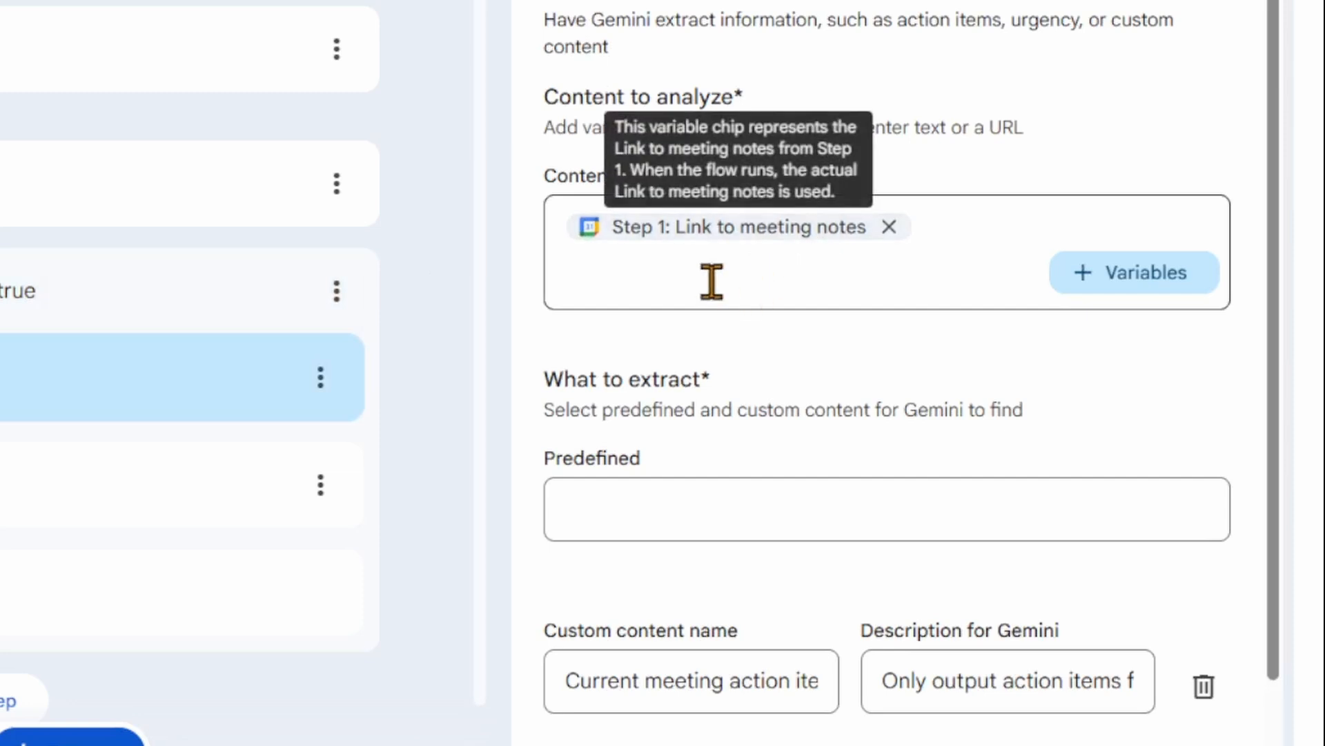
{"action": "scroll", "coordinate": [710, 282], "scroll_direction": "down", "scroll_amount": 1}
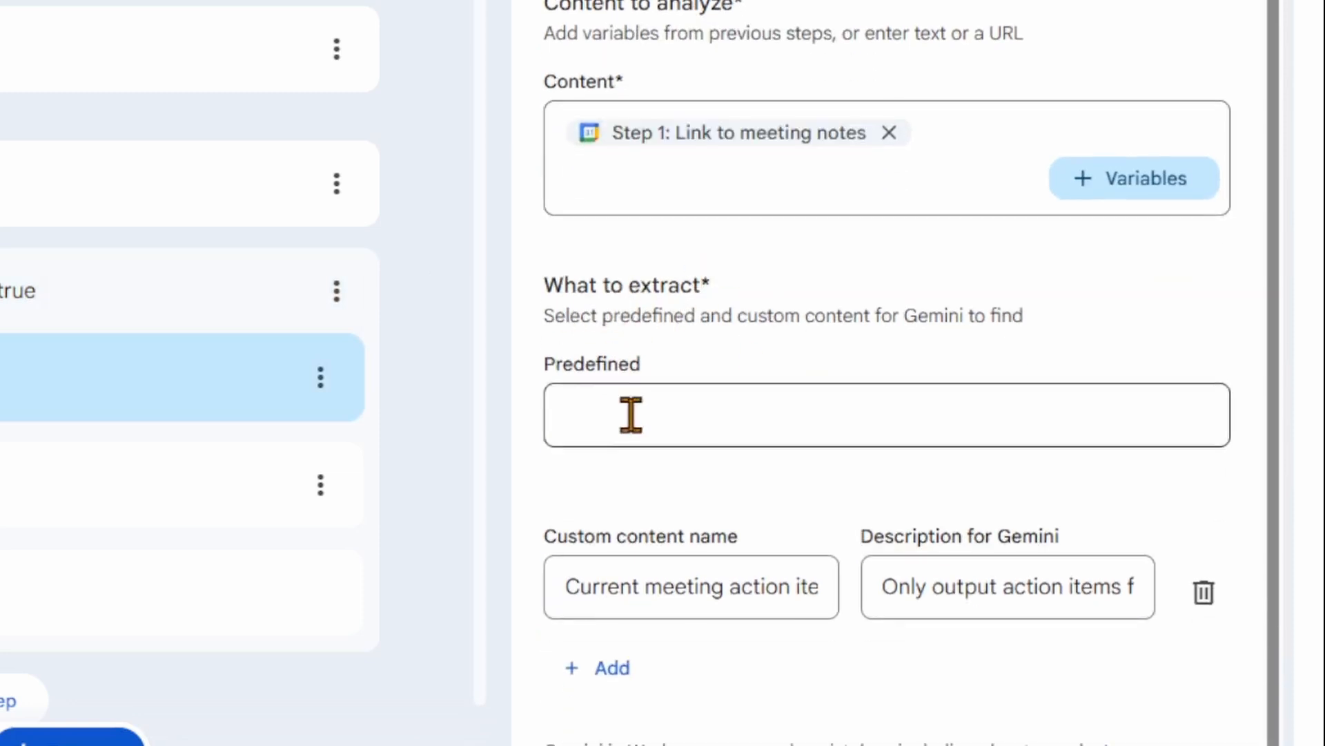
{"action": "left_click", "coordinate": [582, 586]}
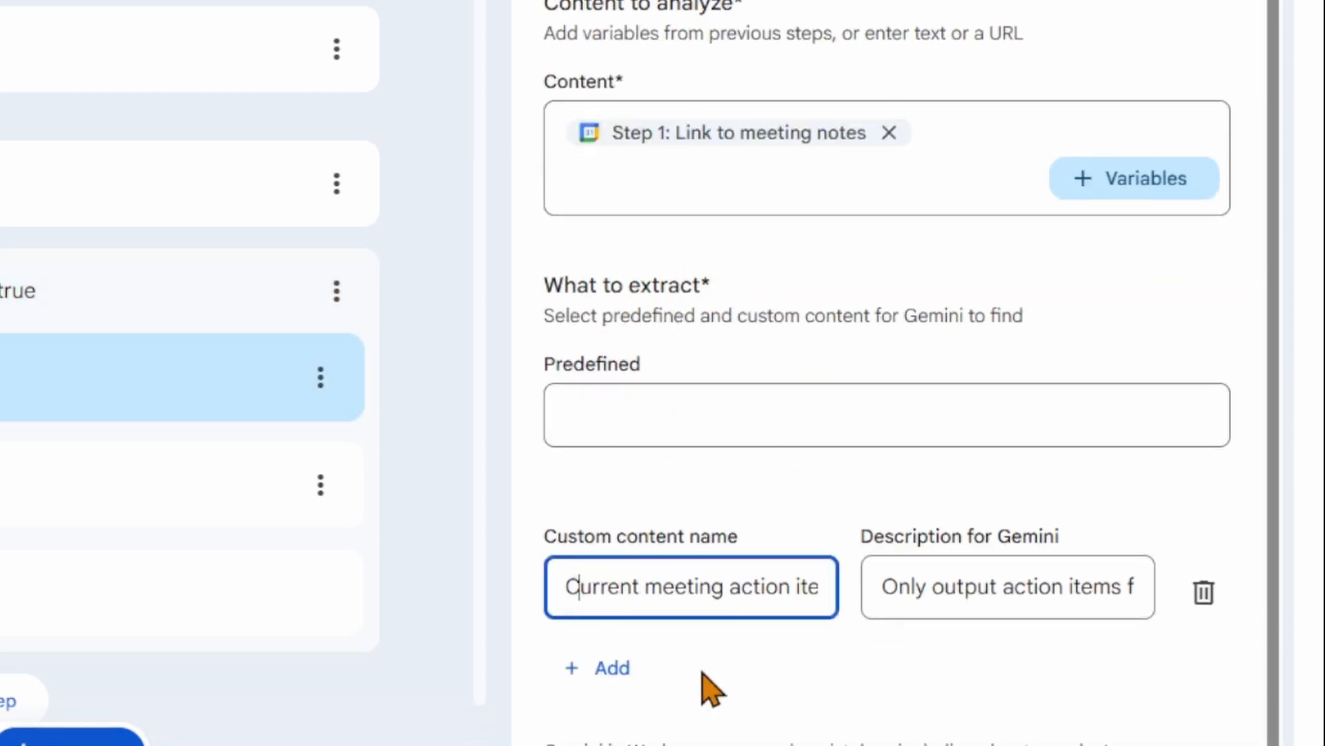
{"action": "key", "text": "Right"}
{"action": "key", "text": "Right"}
{"action": "key", "text": "Right"}
{"action": "key", "text": "Right"}
{"action": "key", "text": "Right"}
{"action": "key", "text": "Right"}
{"action": "key", "text": "Right"}
{"action": "key", "text": "Right"}
{"action": "key", "text": "Right"}
{"action": "key", "text": "Right"}
{"action": "key", "text": "Right"}
{"action": "key", "text": "Right"}
{"action": "key", "text": "Right"}
{"action": "key", "text": "Right"}
{"action": "key", "text": "Right"}
{"action": "key", "text": "Right"}
{"action": "key", "text": "Right"}
{"action": "key", "text": "Right"}
{"action": "key", "text": "Right"}
{"action": "key", "text": "Right"}
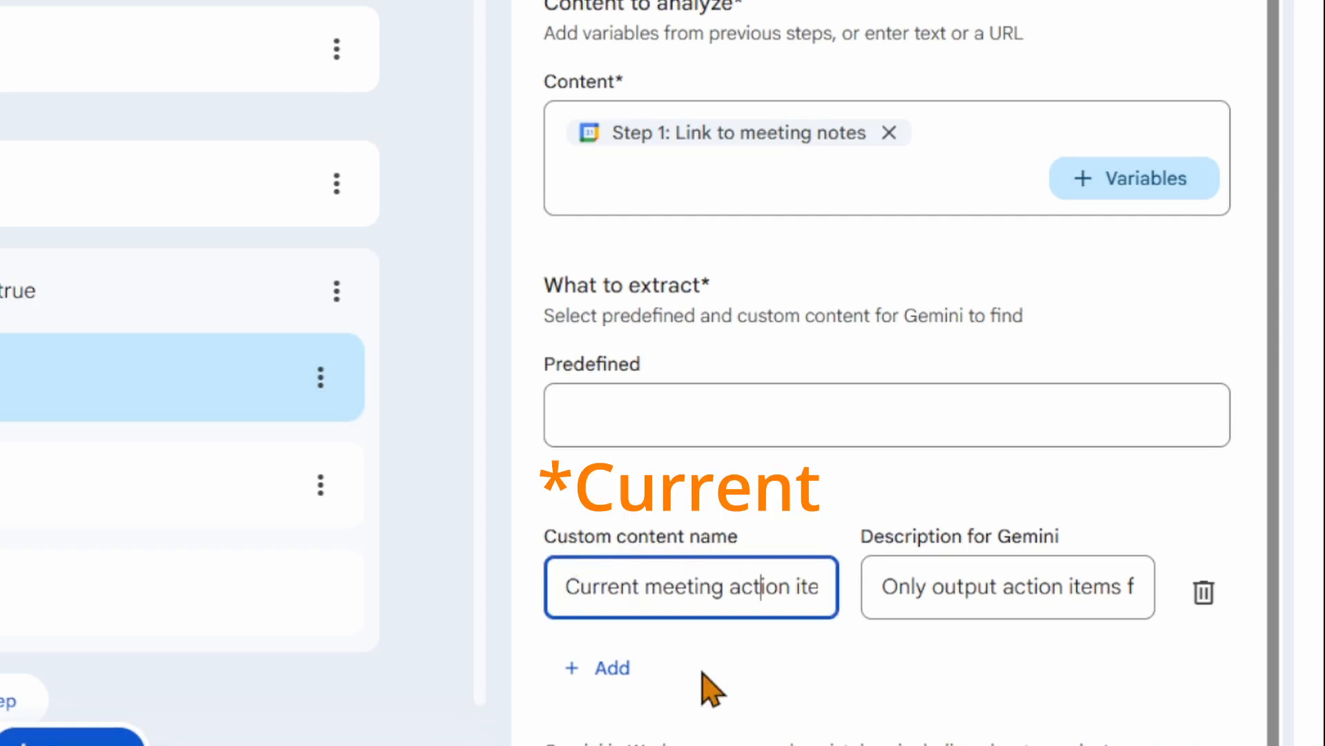
{"action": "key", "text": "Right"}
{"action": "key", "text": "Right"}
{"action": "key", "text": "Right"}
{"action": "key", "text": "Right"}
{"action": "key", "text": "Right"}
{"action": "key", "text": "Right"}
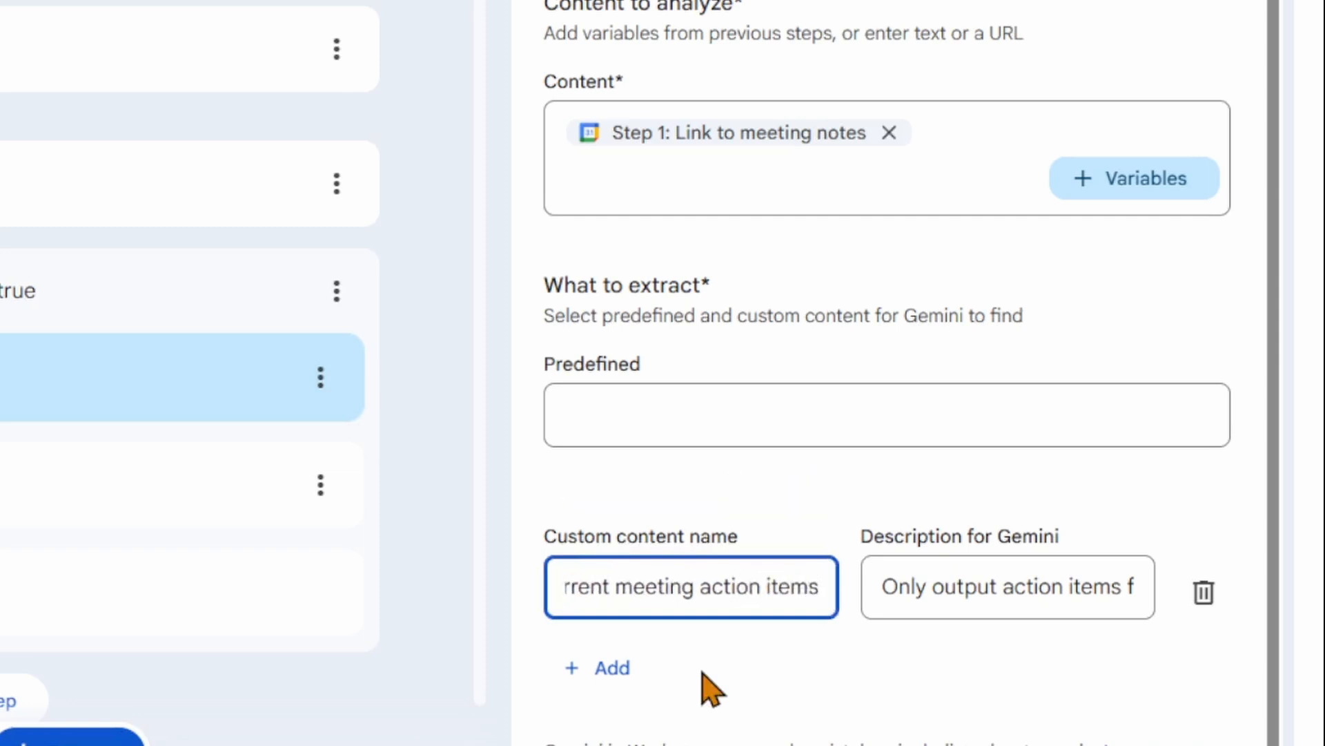
Step: Read the full description for Gemini that belongs to the Extract step's custom content
{"action": "left_click", "coordinate": [879, 598]}
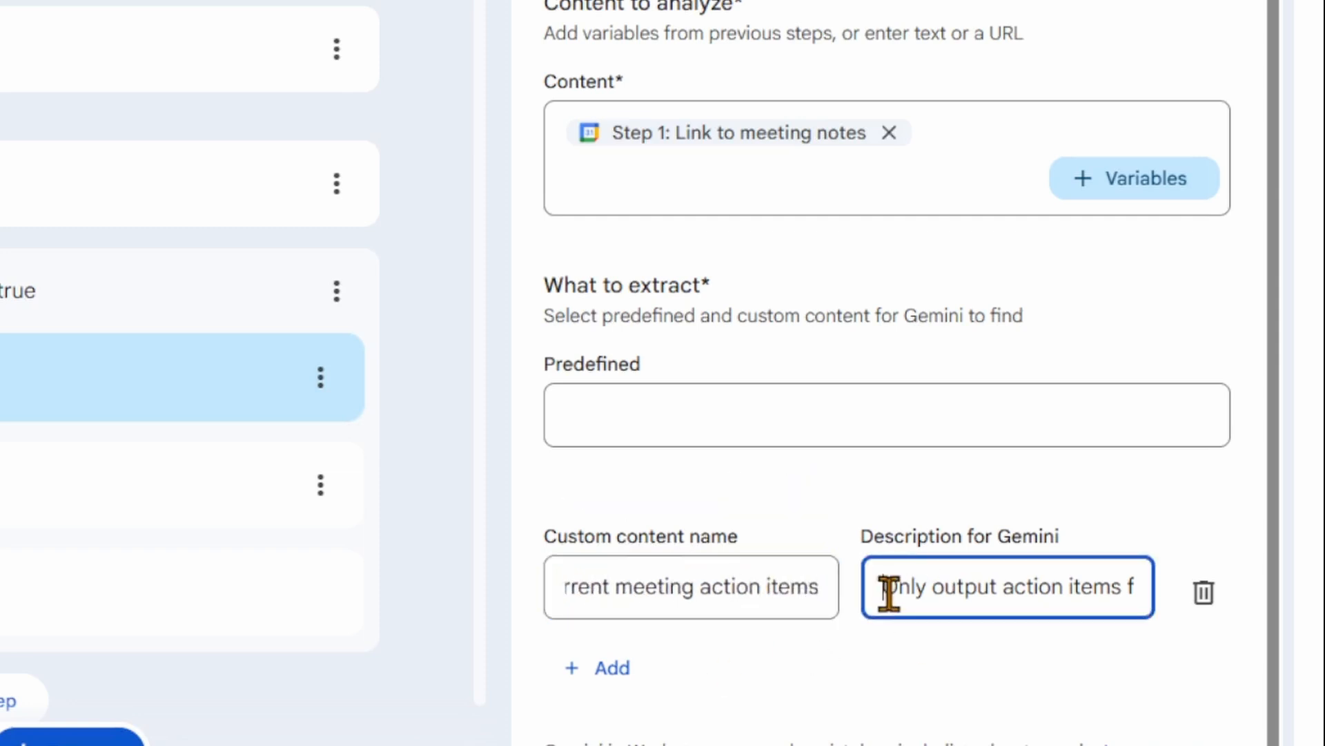
{"action": "key", "text": "Right"}
{"action": "key", "text": "Right"}
{"action": "key", "text": "Right"}
{"action": "key", "text": "Right"}
{"action": "key", "text": "Right"}
{"action": "key", "text": "Right"}
{"action": "key", "text": "Right"}
{"action": "key", "text": "Right"}
{"action": "key", "text": "Right"}
{"action": "key", "text": "Right"}
{"action": "key", "text": "Right"}
{"action": "key", "text": "Right"}
{"action": "key", "text": "Right"}
{"action": "key", "text": "Right"}
{"action": "key", "text": "Right"}
{"action": "key", "text": "Right"}
{"action": "key", "text": "Right"}
{"action": "key", "text": "Right"}
{"action": "key", "text": "Right"}
{"action": "key", "text": "Right"}
{"action": "key", "text": "Right"}
{"action": "key", "text": "Right"}
{"action": "key", "text": "Right"}
{"action": "key", "text": "Right"}
{"action": "key", "text": "Right"}
{"action": "key", "text": "Right"}
{"action": "key", "text": "Right"}
{"action": "key", "text": "Right"}
{"action": "key", "text": "Right"}
{"action": "key", "text": "Right"}
{"action": "key", "text": "Right"}
{"action": "key", "text": "Right"}
{"action": "key", "text": "Right"}
{"action": "key", "text": "Right"}
{"action": "key", "text": "Right"}
{"action": "key", "text": "Right"}
{"action": "key", "text": "Right"}
{"action": "key", "text": "Right"}
{"action": "key", "text": "Right"}
{"action": "key", "text": "Right"}
{"action": "key", "text": "Right"}
{"action": "key", "text": "Right"}
{"action": "key", "text": "Right"}
{"action": "key", "text": "Right"}
{"action": "key", "text": "Right"}
{"action": "key", "text": "Right"}
{"action": "key", "text": "Right"}
{"action": "key", "text": "Right"}
{"action": "key", "text": "Right"}
{"action": "key", "text": "Right"}
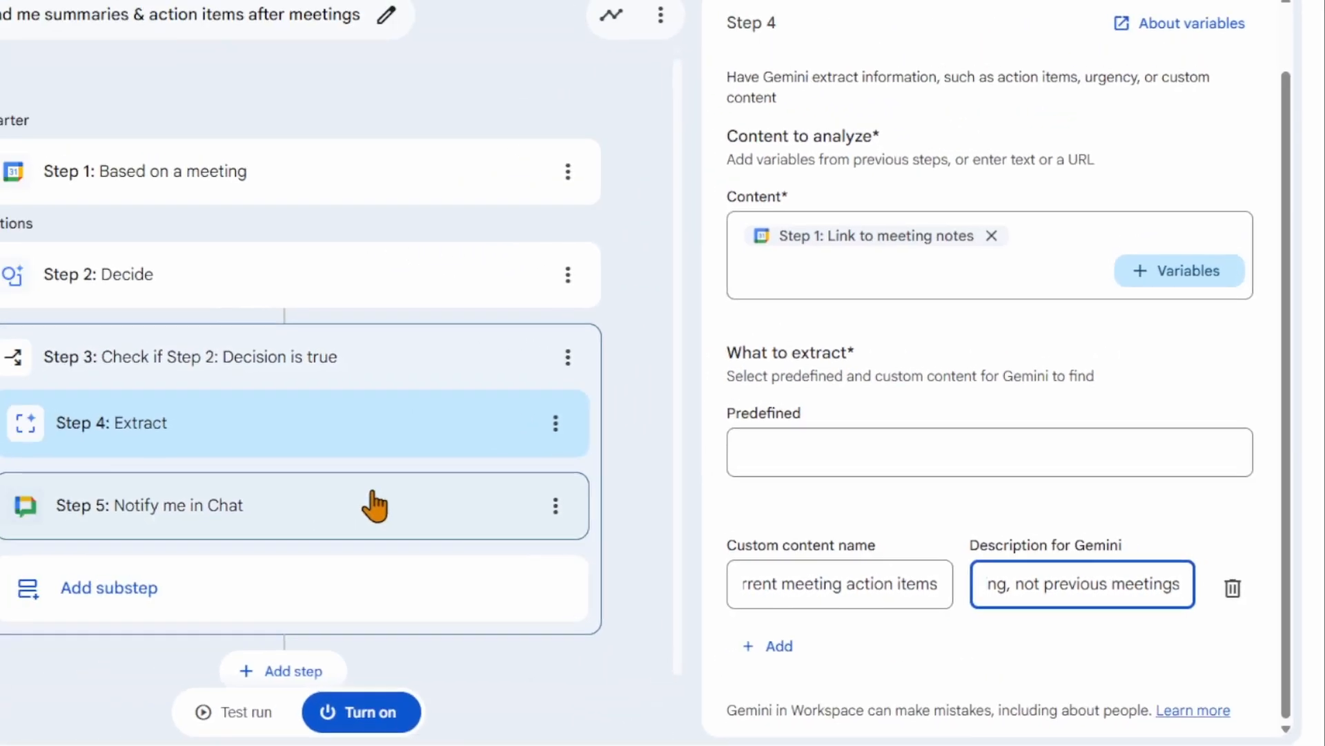
Step: Open the Notify me in Chat step and examine its message text and variables
{"action": "left_click", "coordinate": [76, 483]}
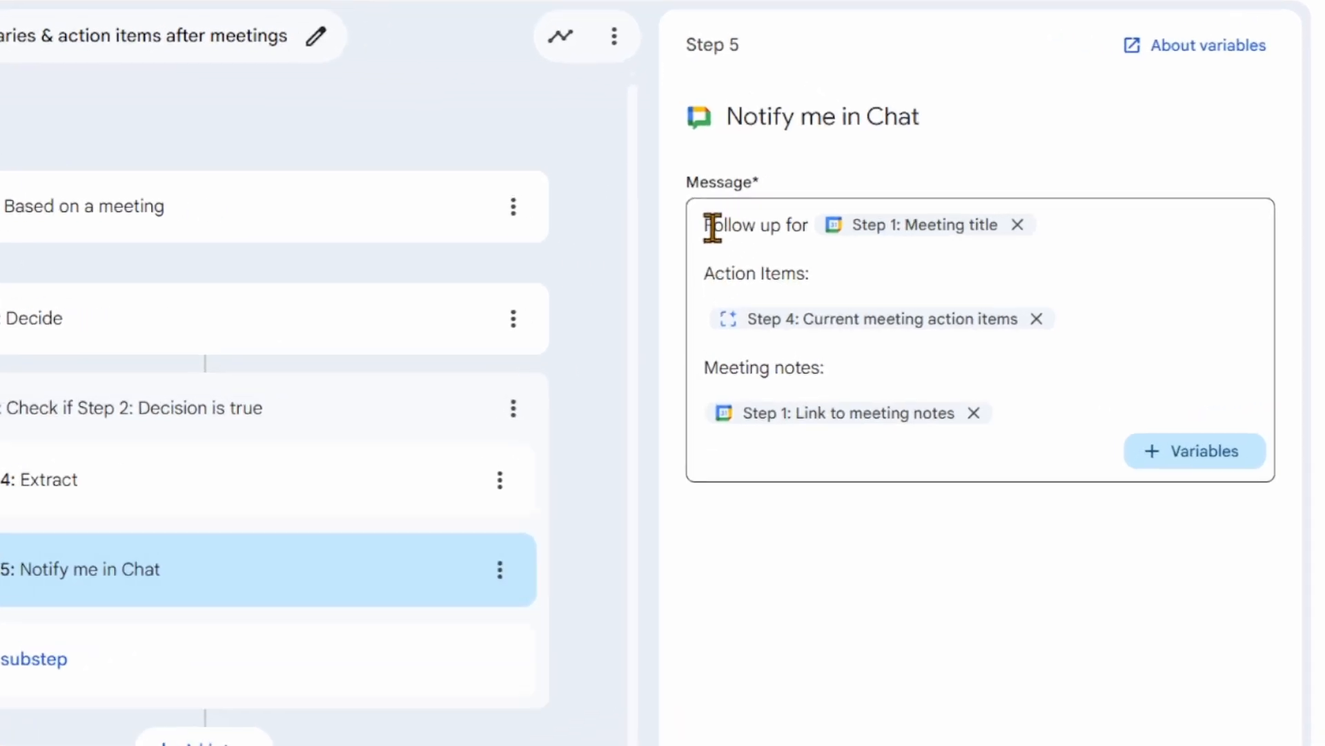
{"action": "mouse_move", "coordinate": [834, 211]}
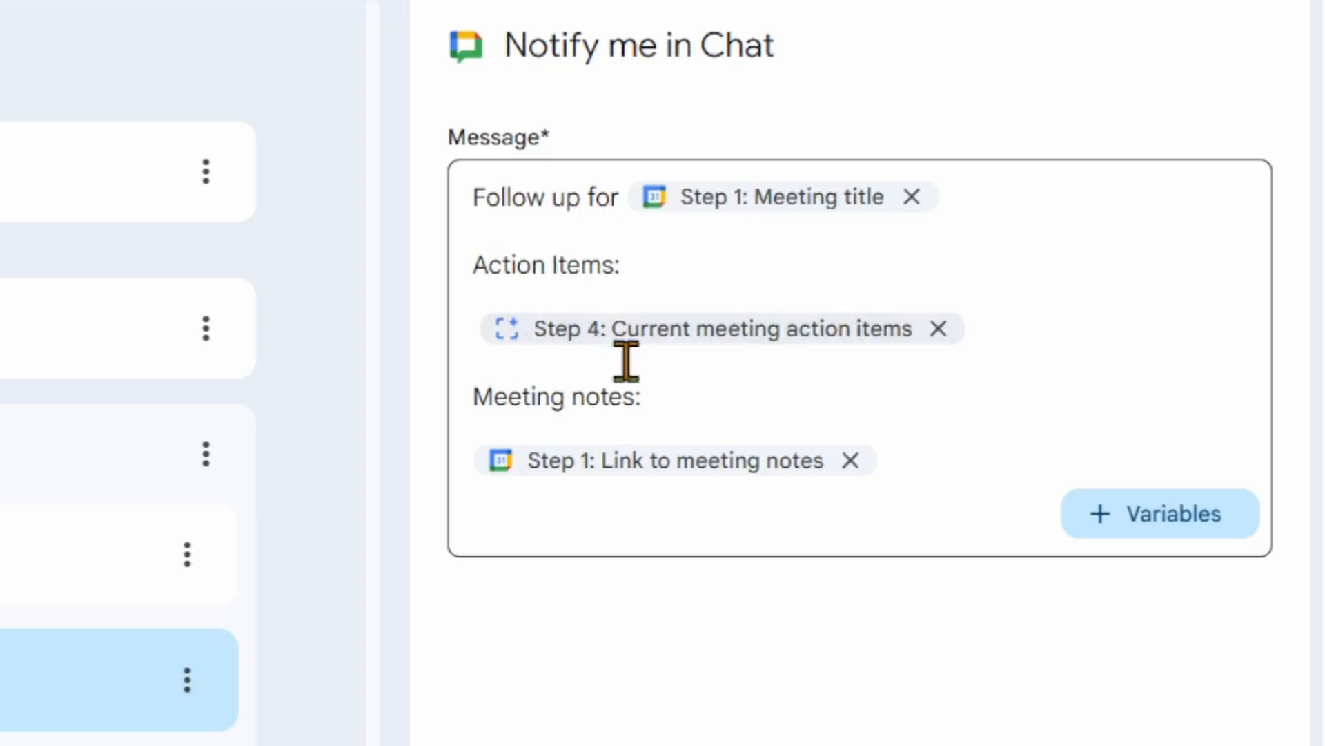
{"action": "mouse_move", "coordinate": [576, 343]}
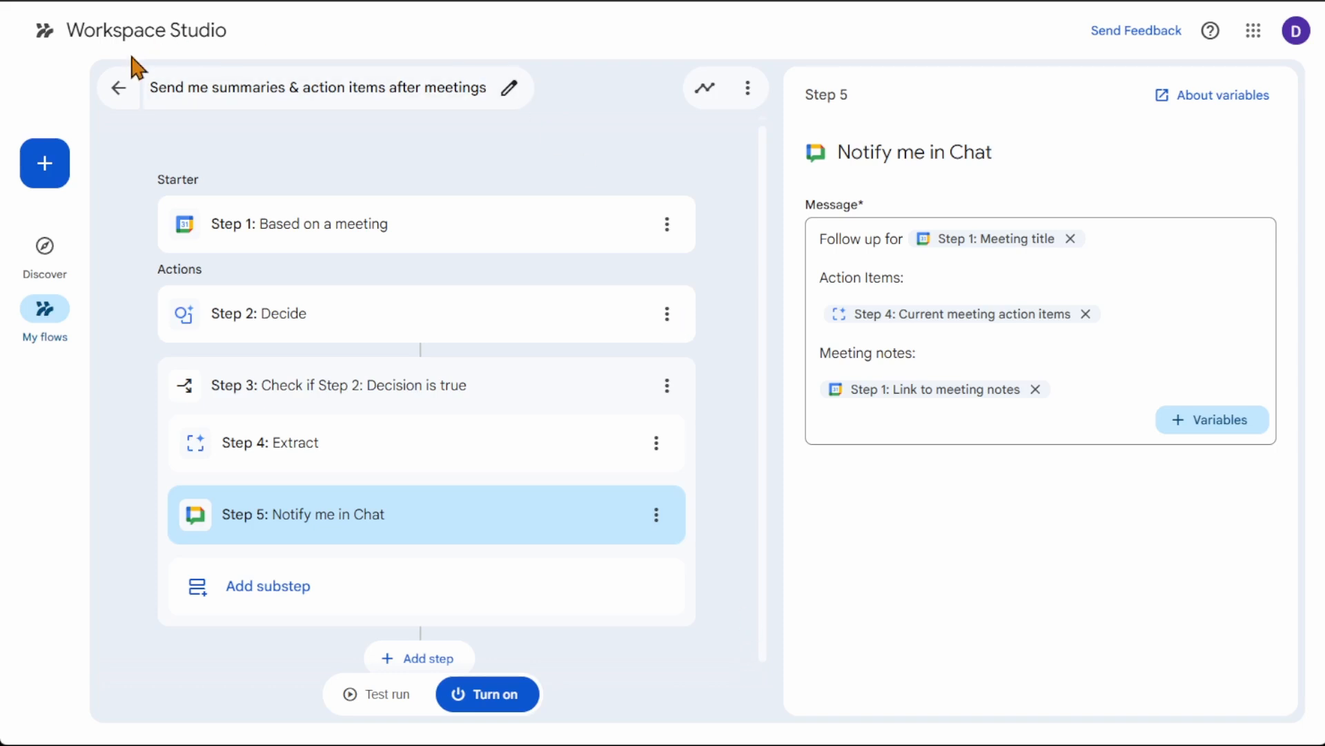
Step: Leave the meeting summary flow and browse the Discover page's Email boosters and Better meetings templates
{"action": "left_click", "coordinate": [119, 87]}
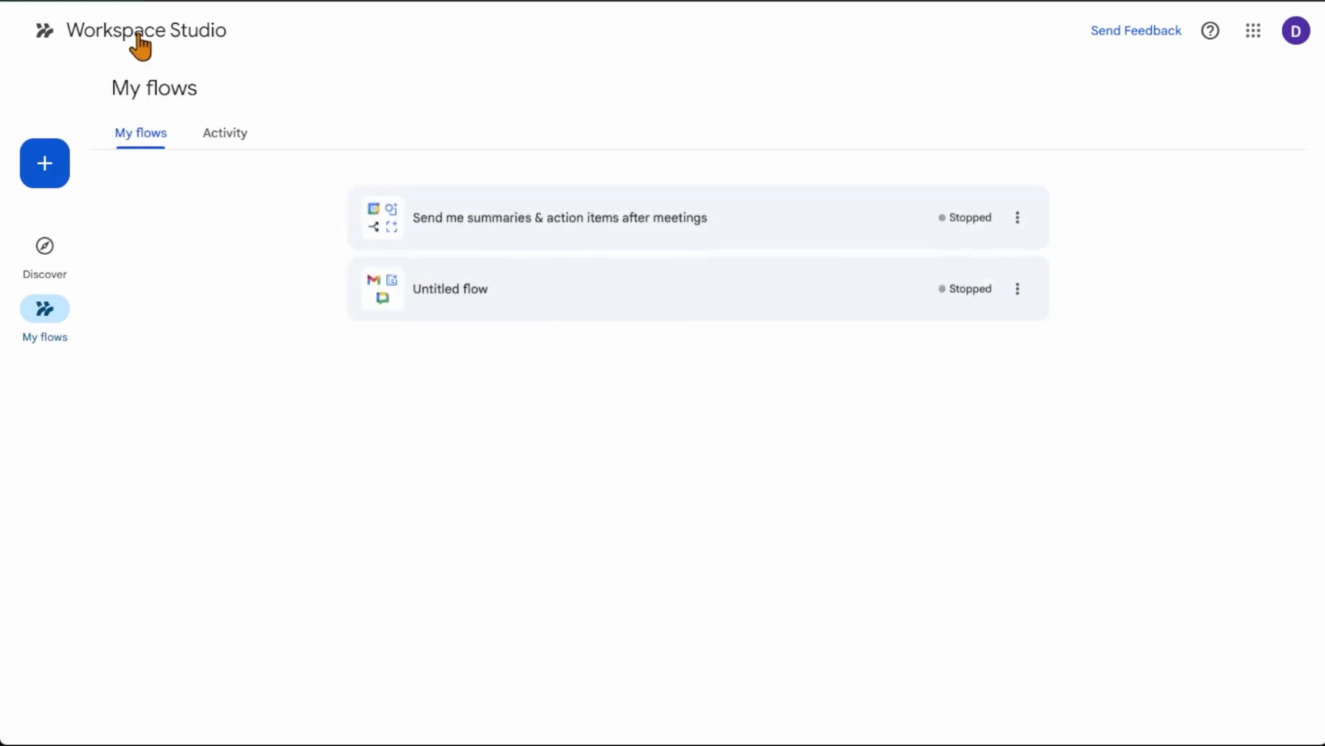
{"action": "left_click", "coordinate": [139, 42]}
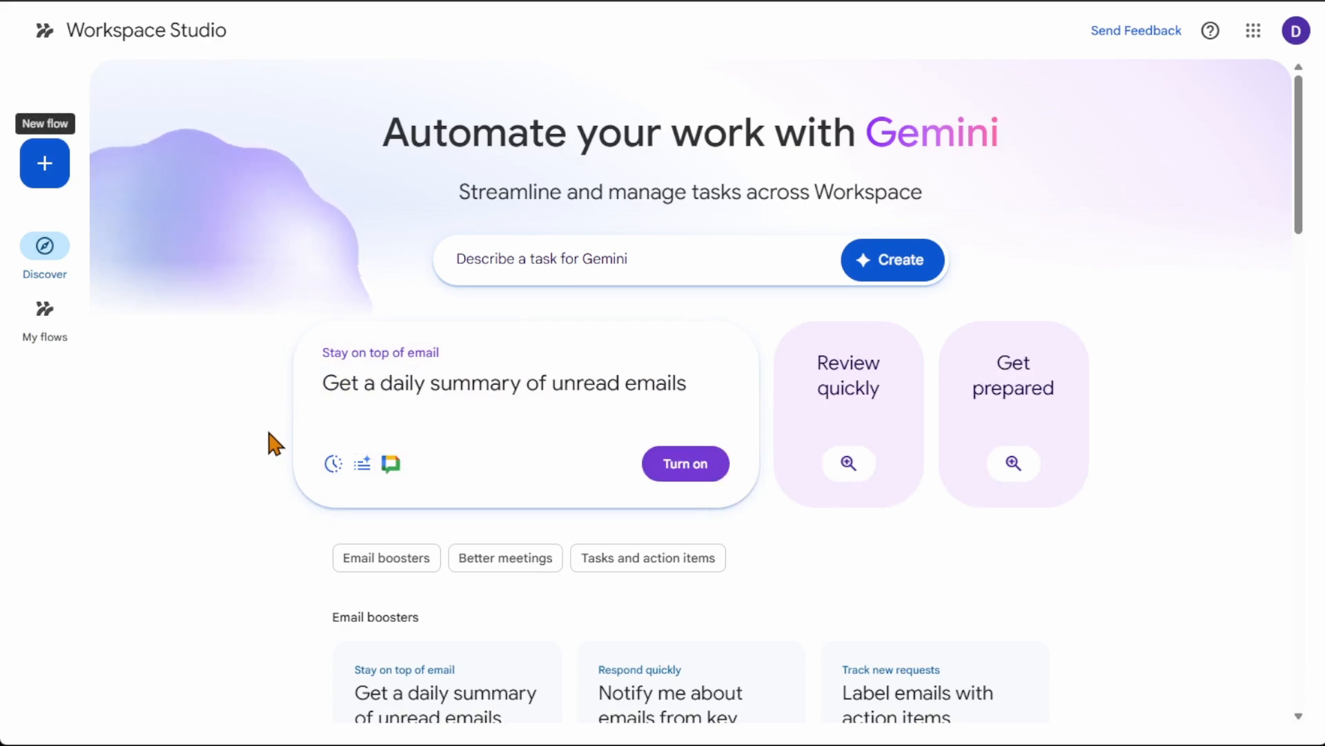
{"action": "scroll", "coordinate": [266, 425], "scroll_direction": "down", "scroll_amount": 4}
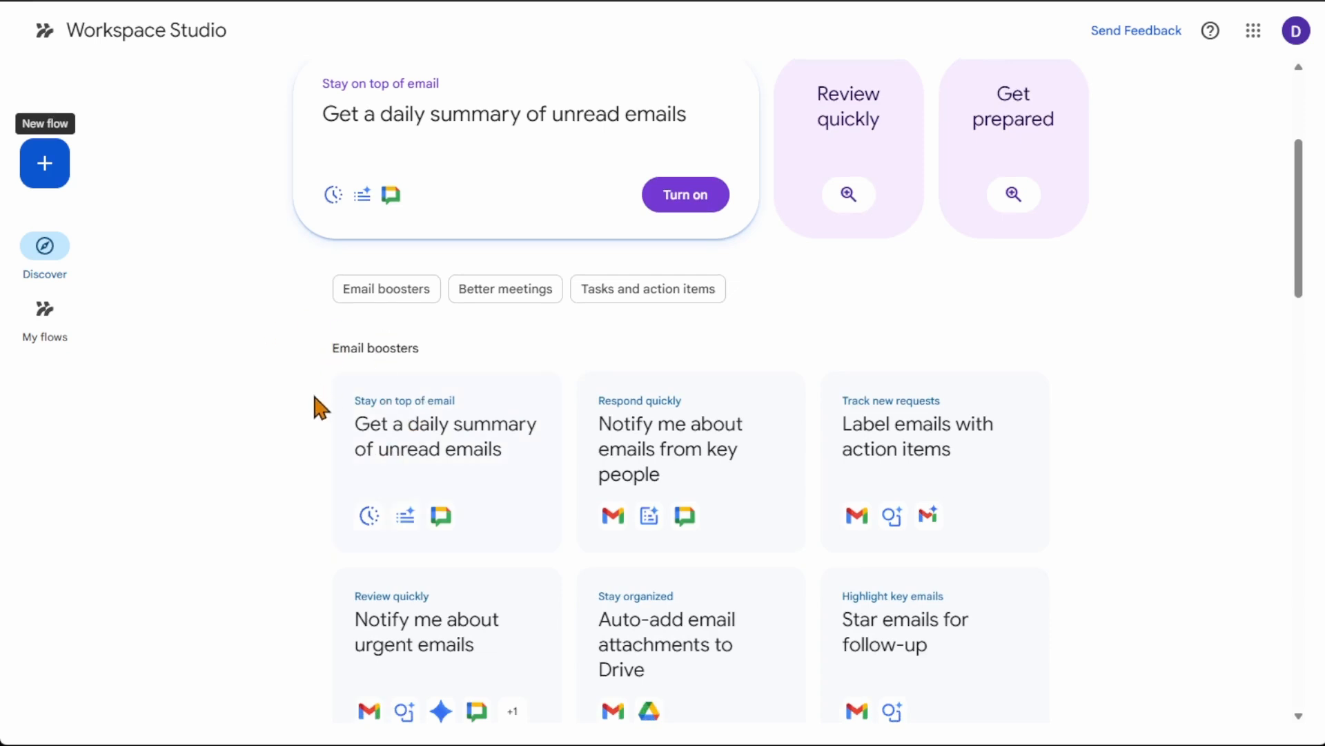
{"action": "scroll", "coordinate": [317, 405], "scroll_direction": "down", "scroll_amount": 1}
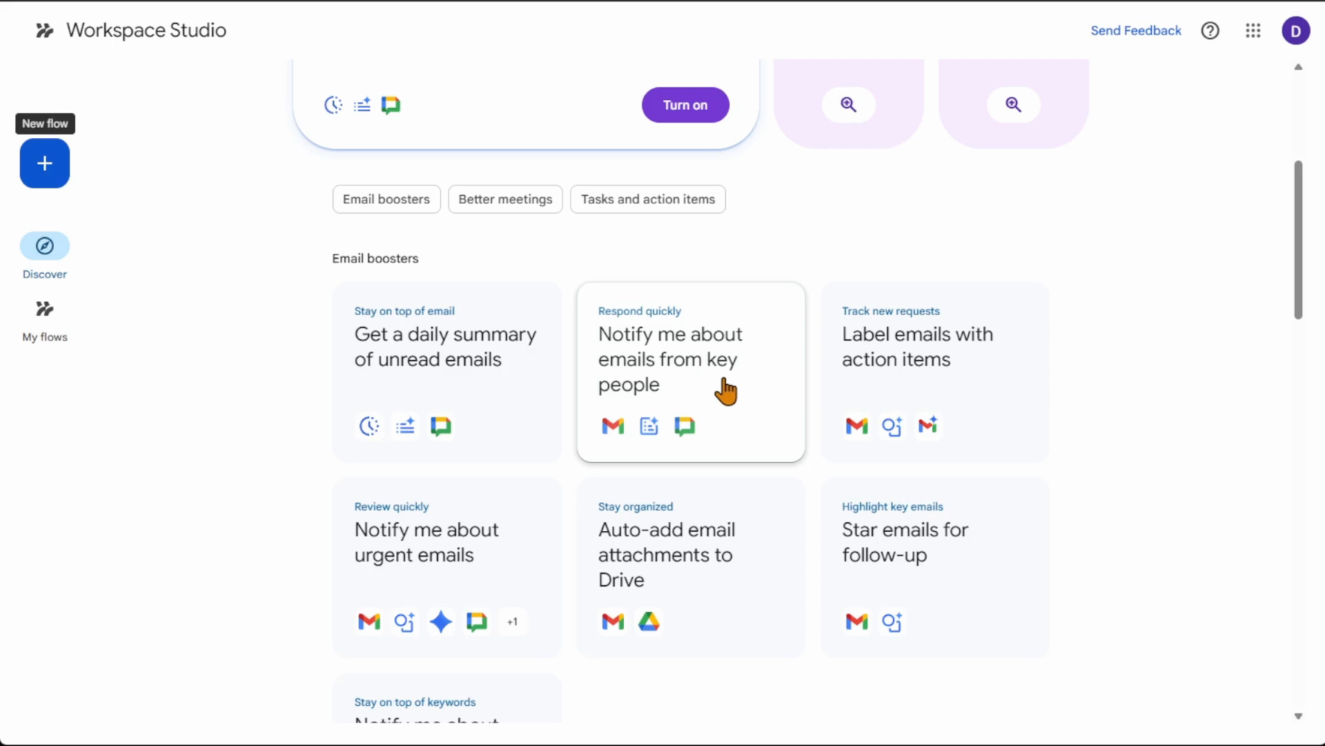
{"action": "scroll", "coordinate": [944, 394], "scroll_direction": "down", "scroll_amount": 2}
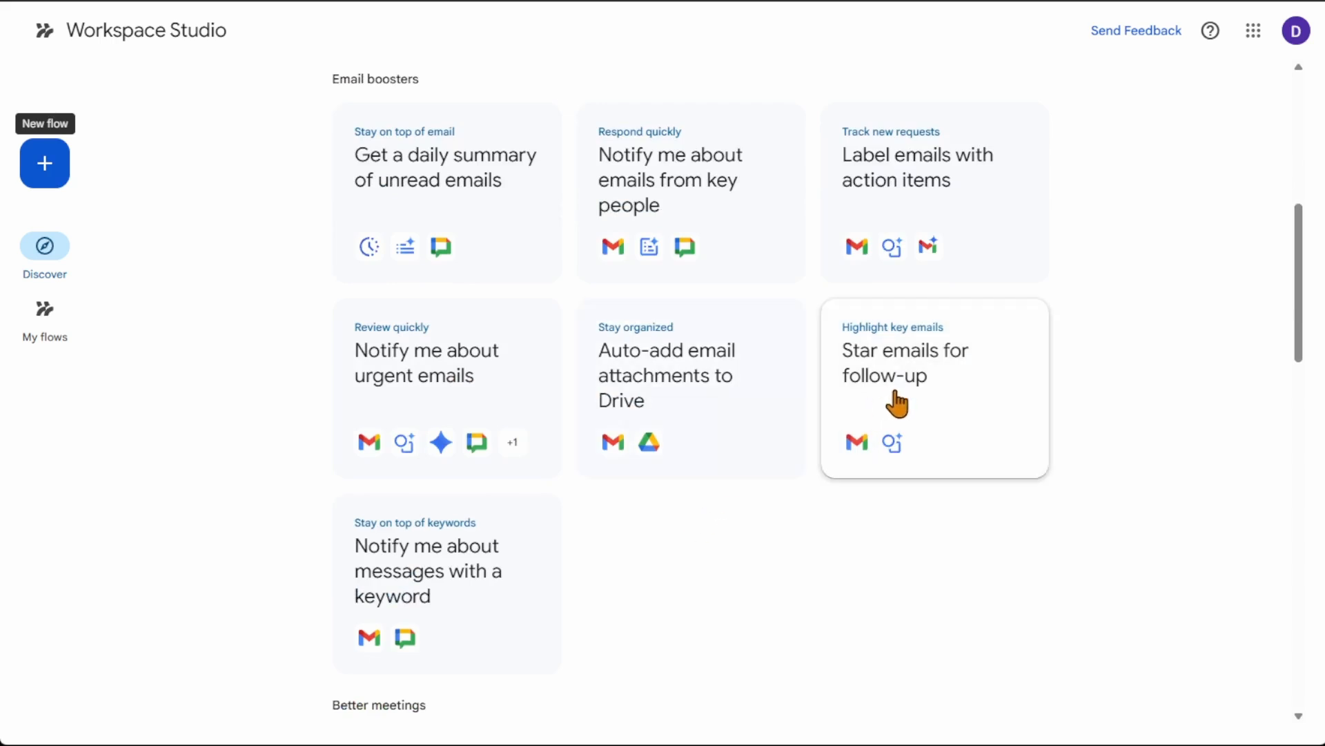
{"action": "scroll", "coordinate": [896, 402], "scroll_direction": "down", "scroll_amount": 6}
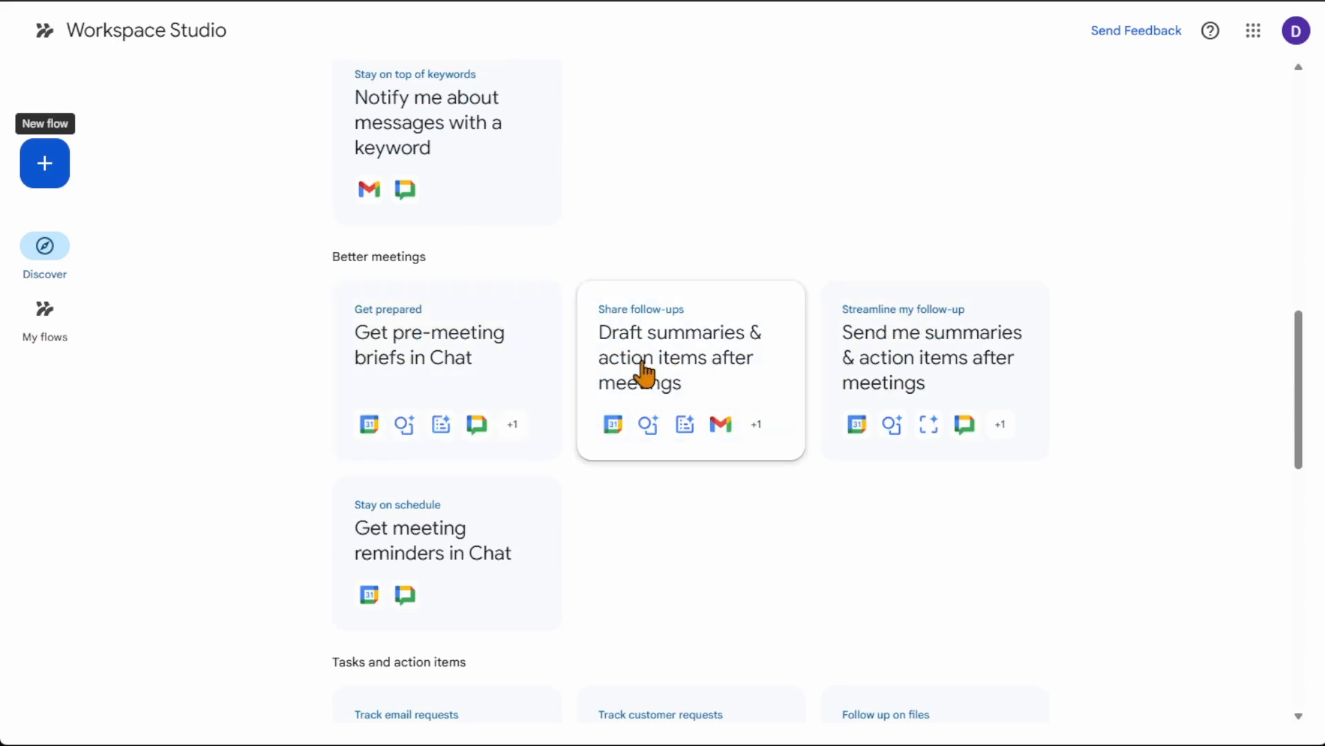
Step: Browse the Discover page's templates under Tasks and action items, Customer connections and Everyday essentials
{"action": "scroll", "coordinate": [643, 373], "scroll_direction": "down", "scroll_amount": 2}
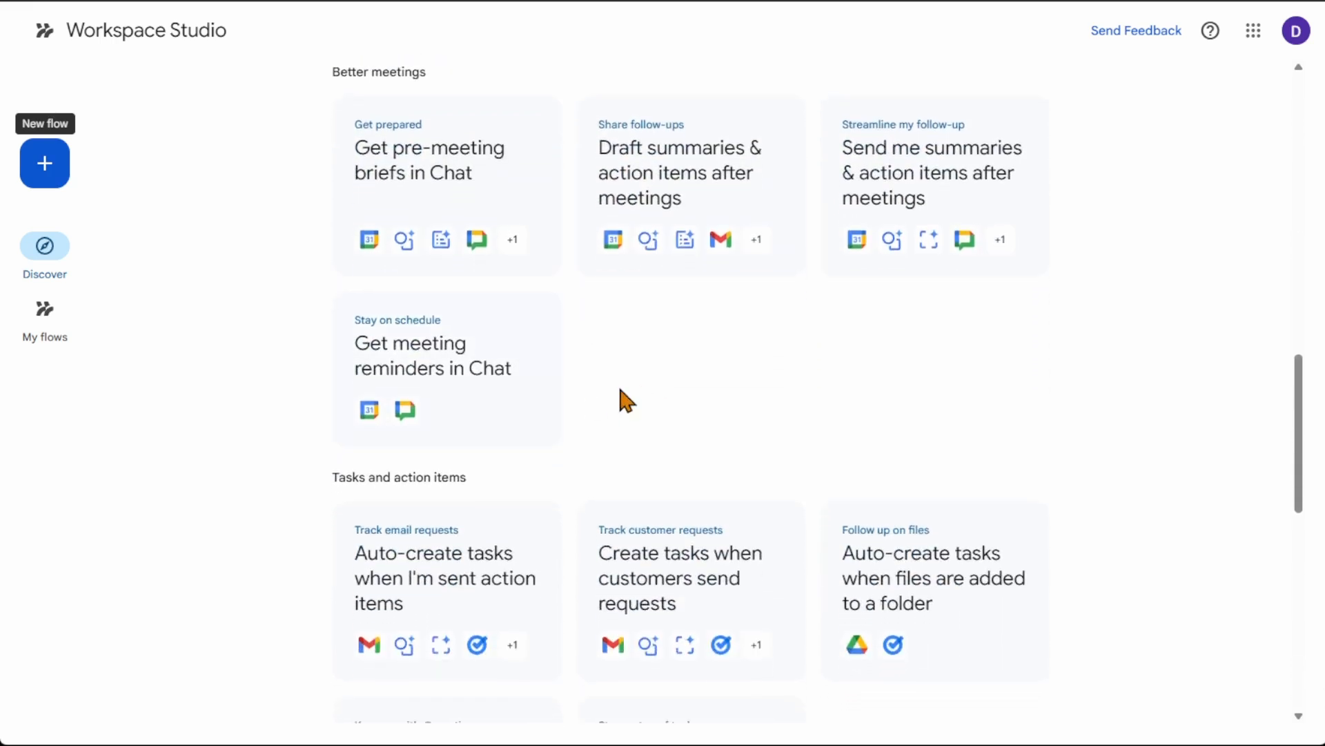
{"action": "scroll", "coordinate": [624, 396], "scroll_direction": "down", "scroll_amount": 6}
{"action": "scroll", "coordinate": [888, 520], "scroll_direction": "up", "scroll_amount": 20}
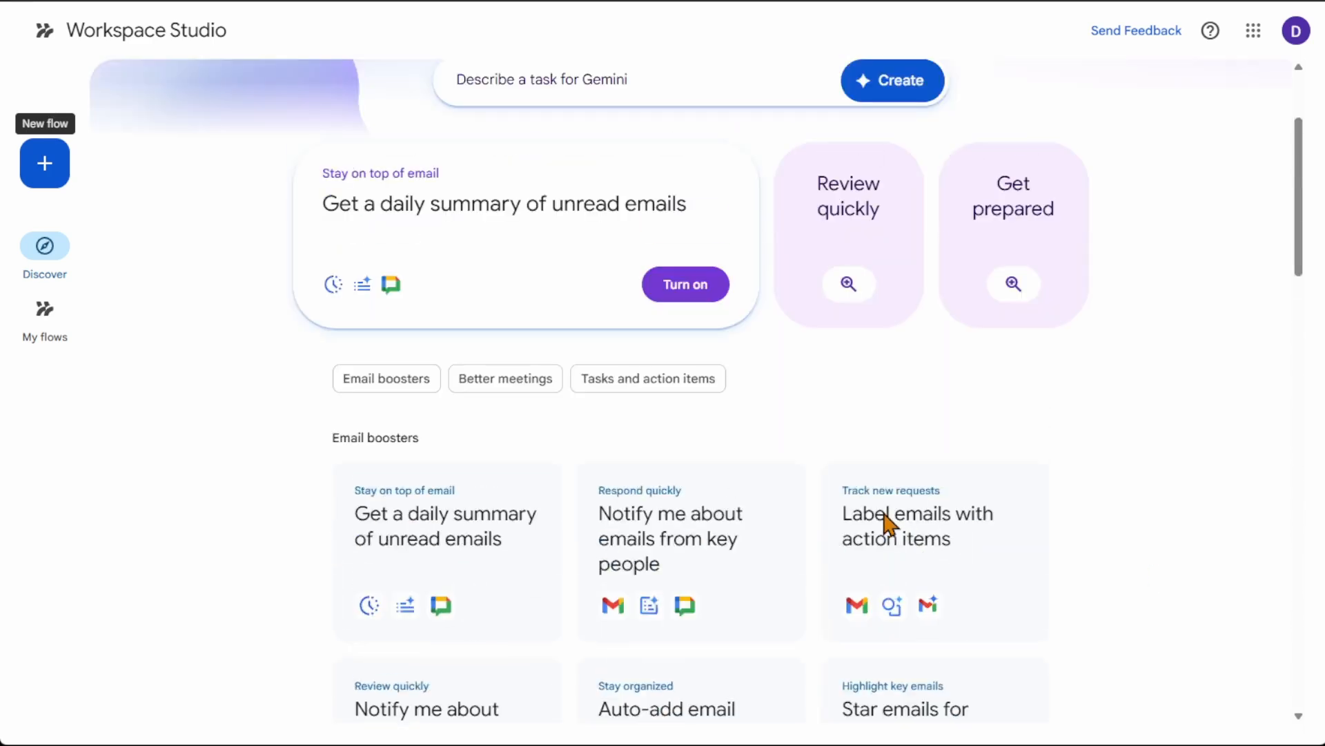
{"action": "scroll", "coordinate": [884, 513], "scroll_direction": "down", "scroll_amount": 20}
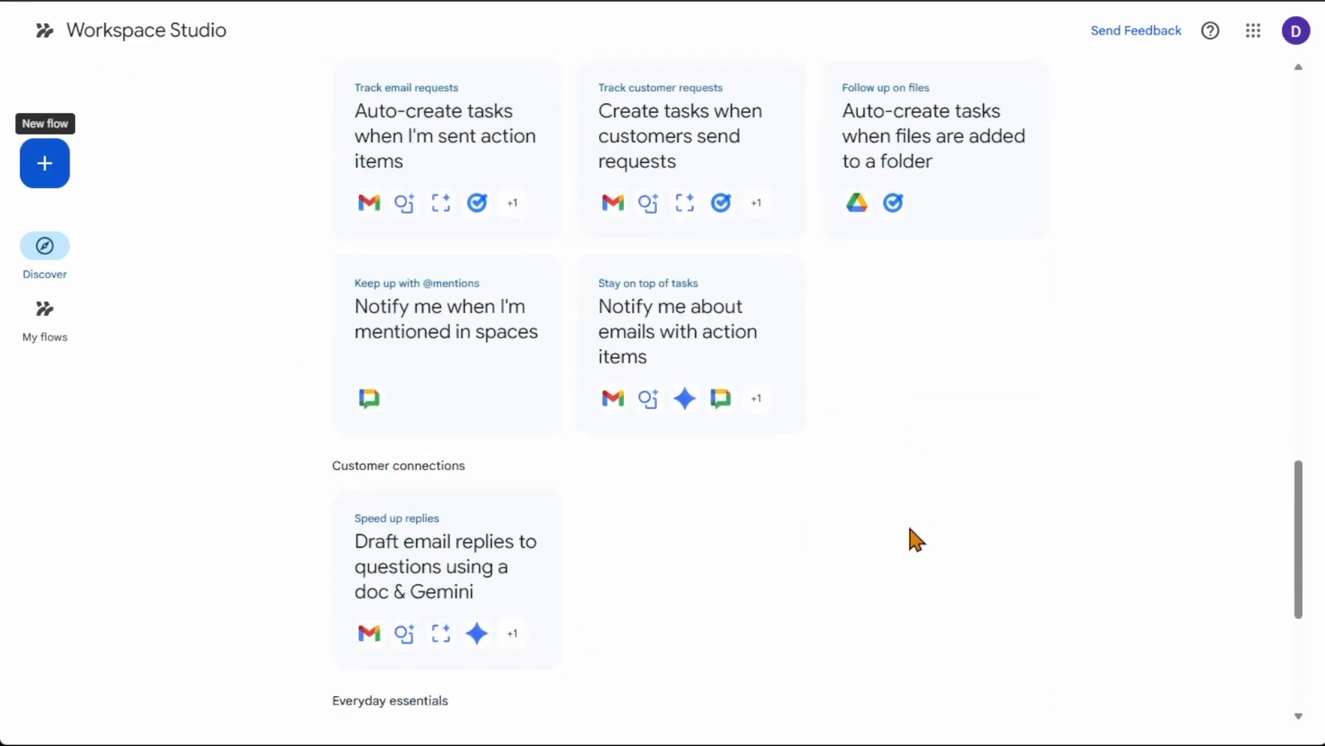
{"action": "scroll", "coordinate": [910, 529], "scroll_direction": "down", "scroll_amount": 3}
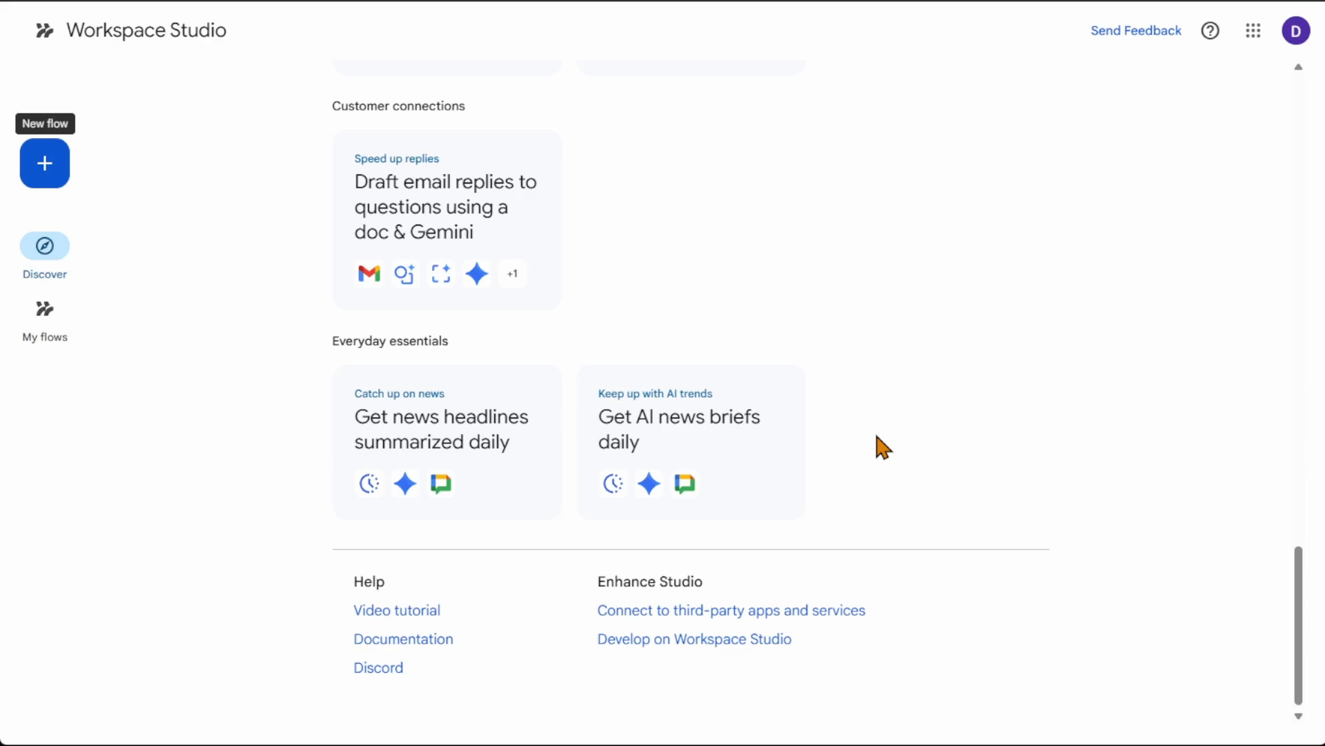
{"action": "scroll", "coordinate": [877, 437], "scroll_direction": "up", "scroll_amount": 15}
{"action": "scroll", "coordinate": [883, 446], "scroll_direction": "up", "scroll_amount": 3}
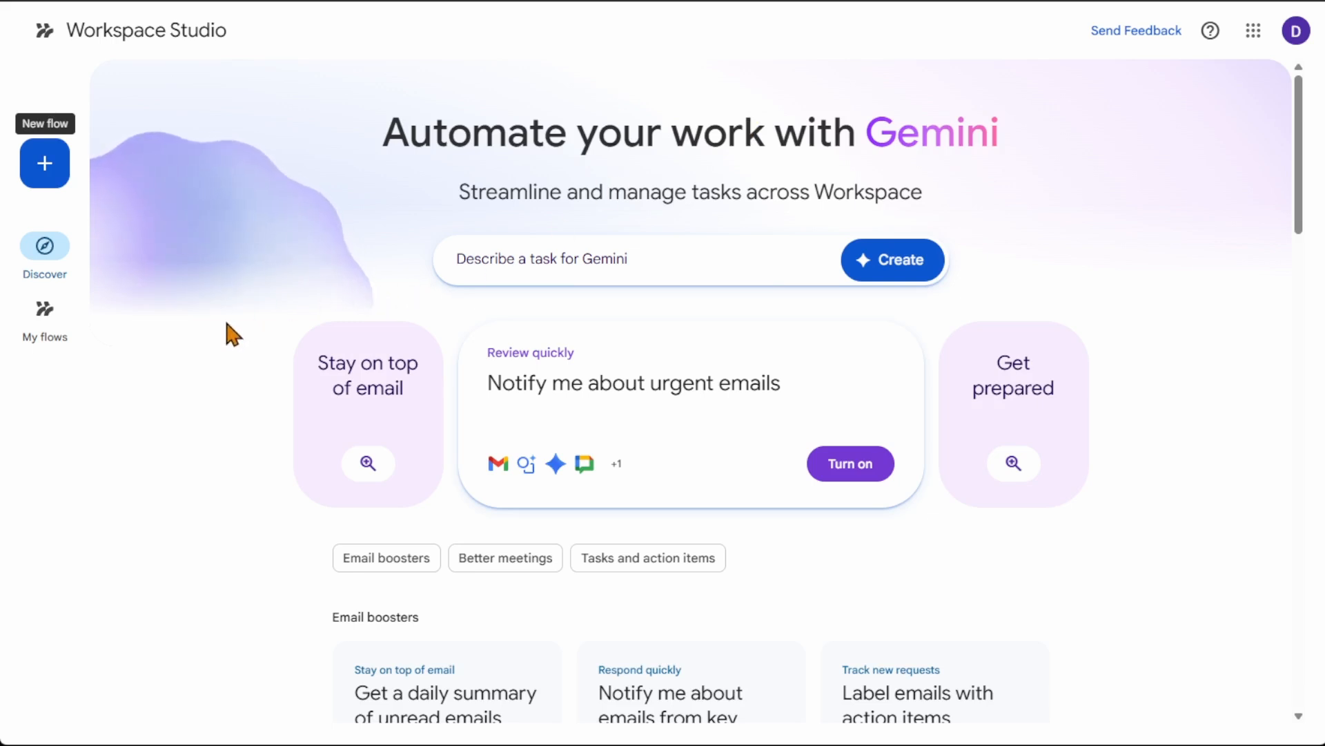
Step: Open the Notify me about emails from key people template from Email boosters and view its starter and actions
{"action": "left_click", "coordinate": [54, 174]}
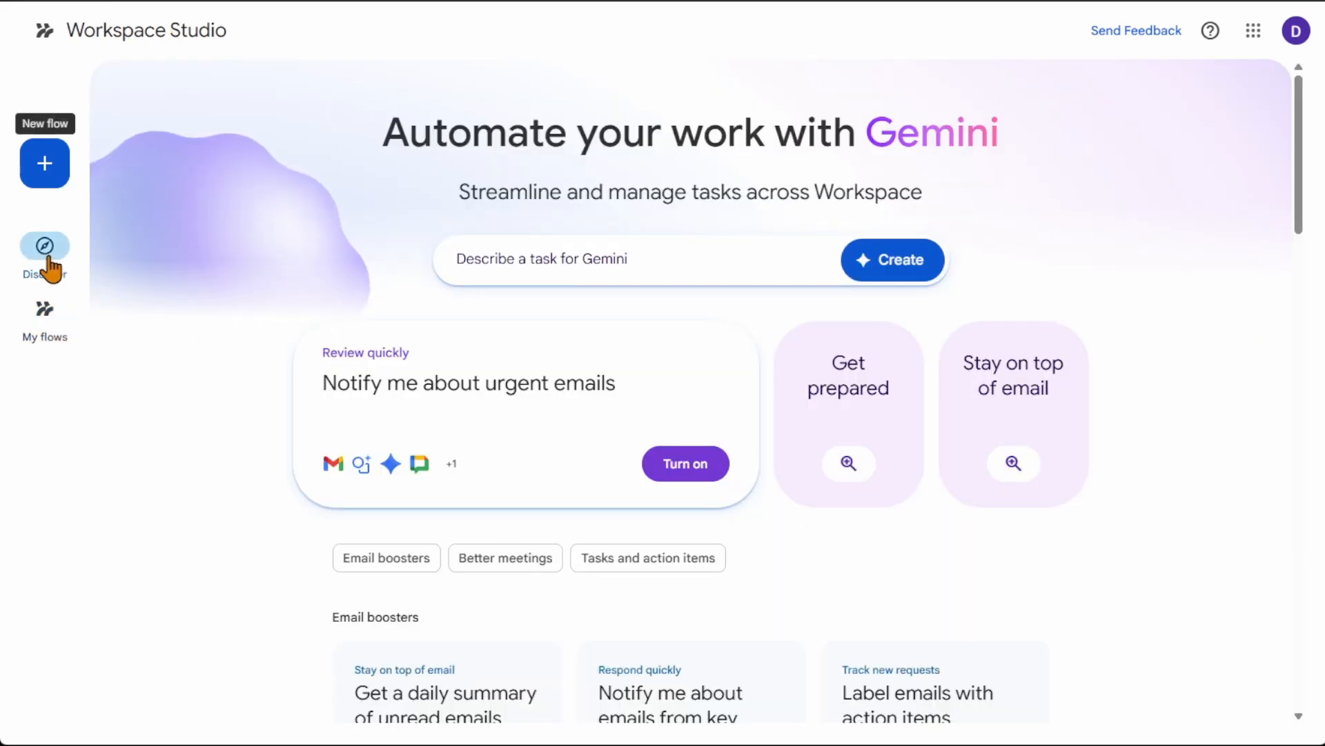
{"action": "scroll", "coordinate": [241, 373], "scroll_direction": "down", "scroll_amount": 6}
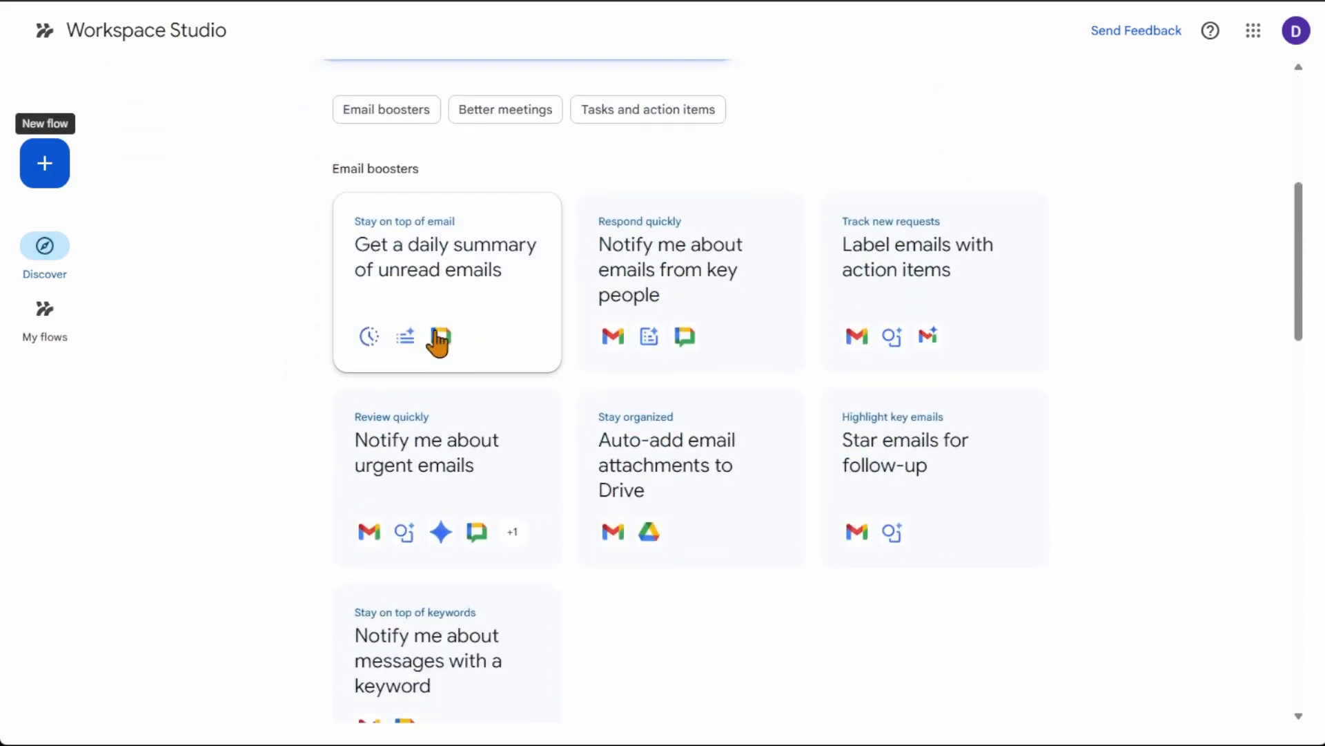
{"action": "left_click", "coordinate": [696, 297]}
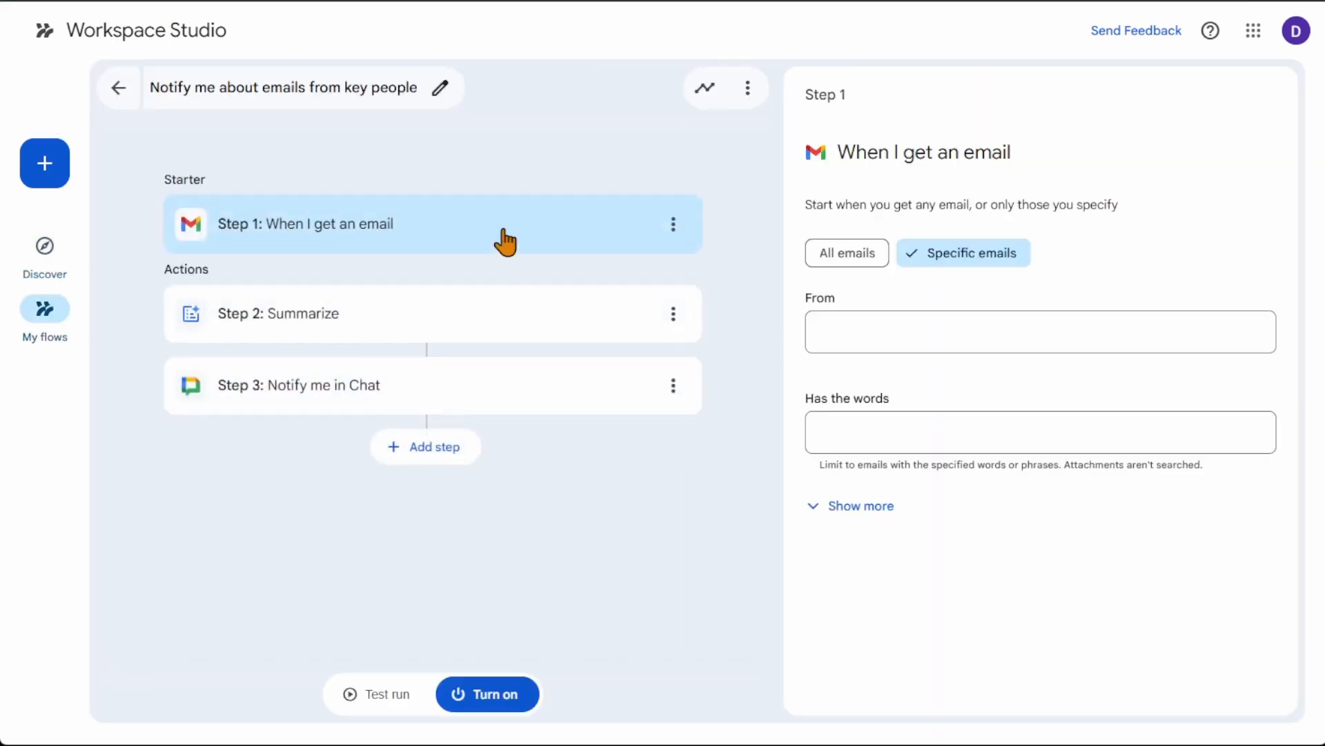
Step: Return to the Discover page, look at the Gemini task description box with its example prompts, and close it
{"action": "left_click", "coordinate": [158, 36]}
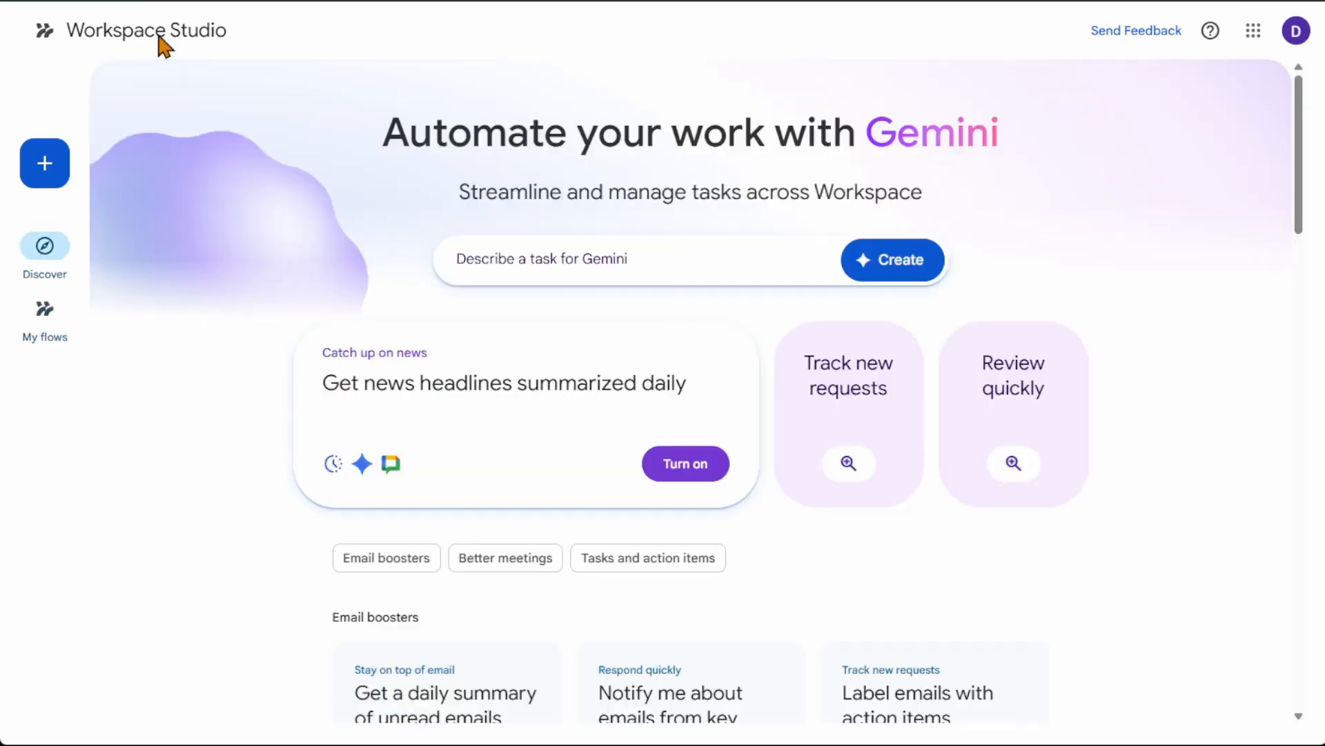
{"action": "left_click", "coordinate": [653, 260]}
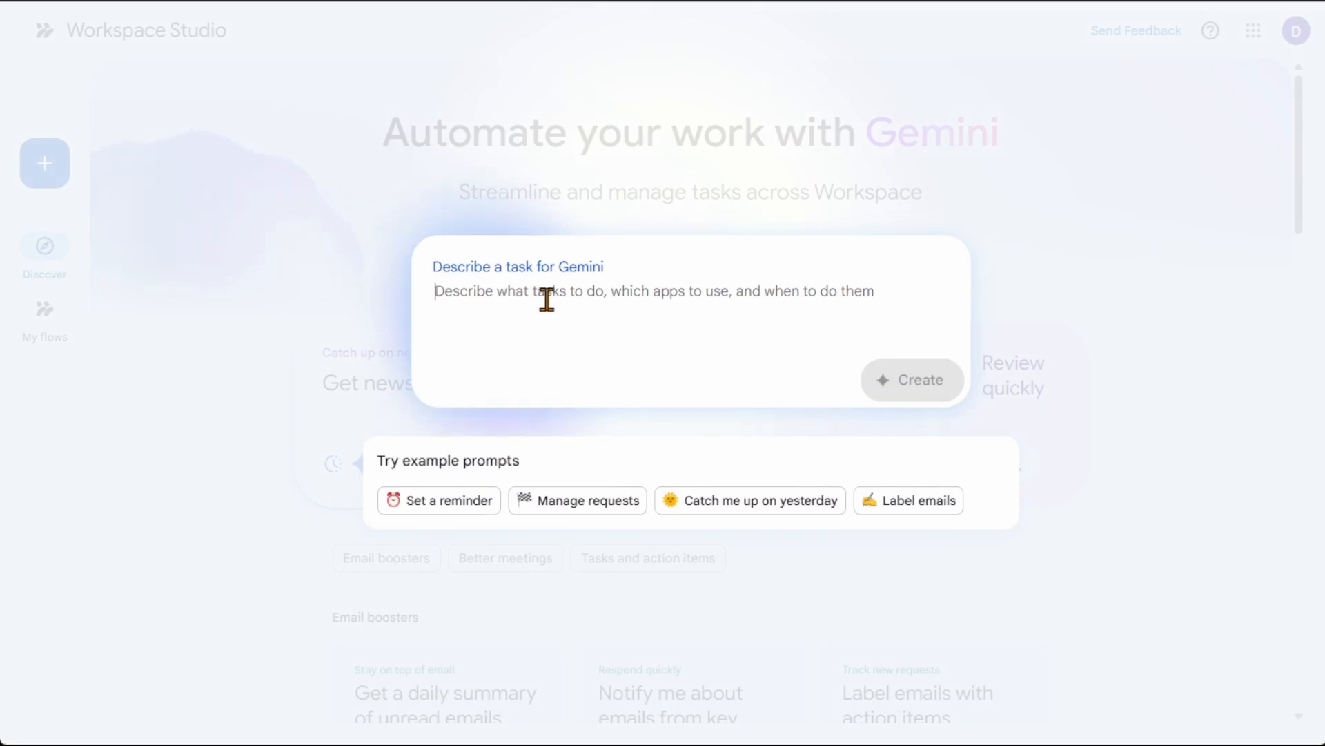
{"action": "left_click", "coordinate": [309, 263]}
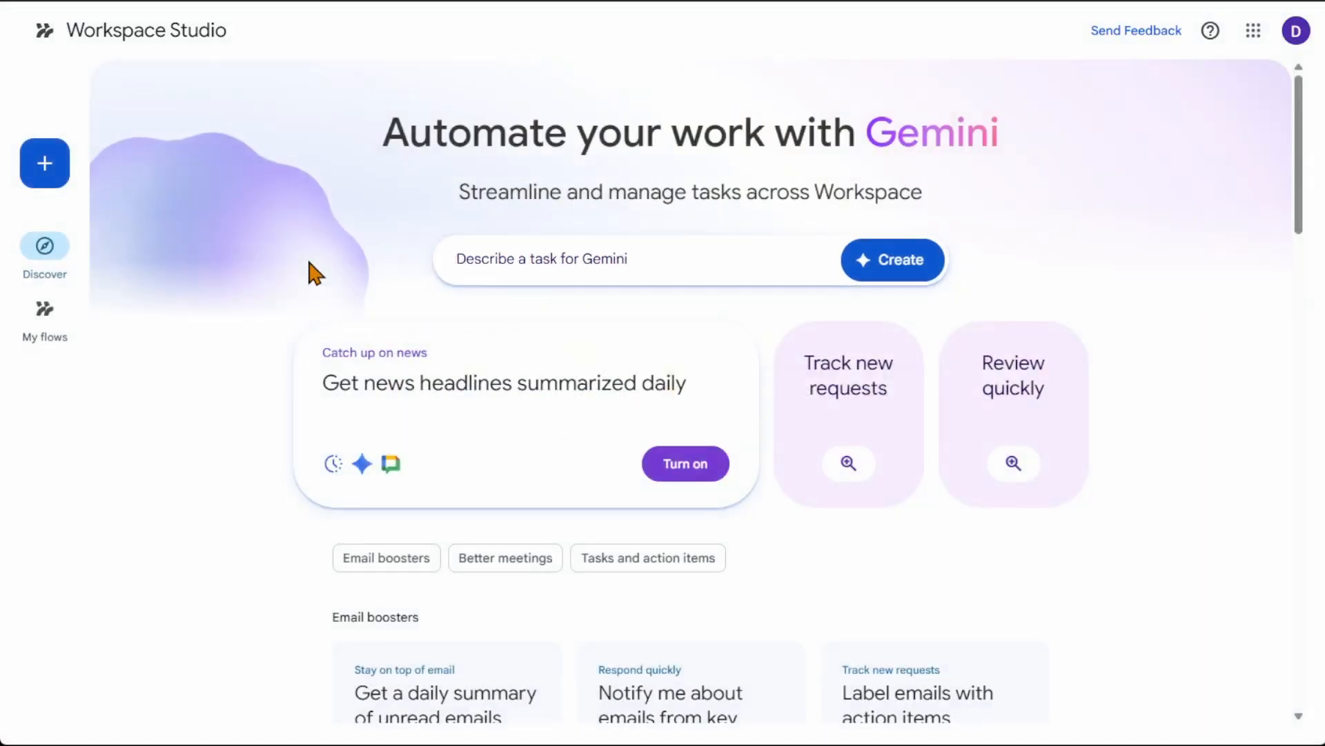